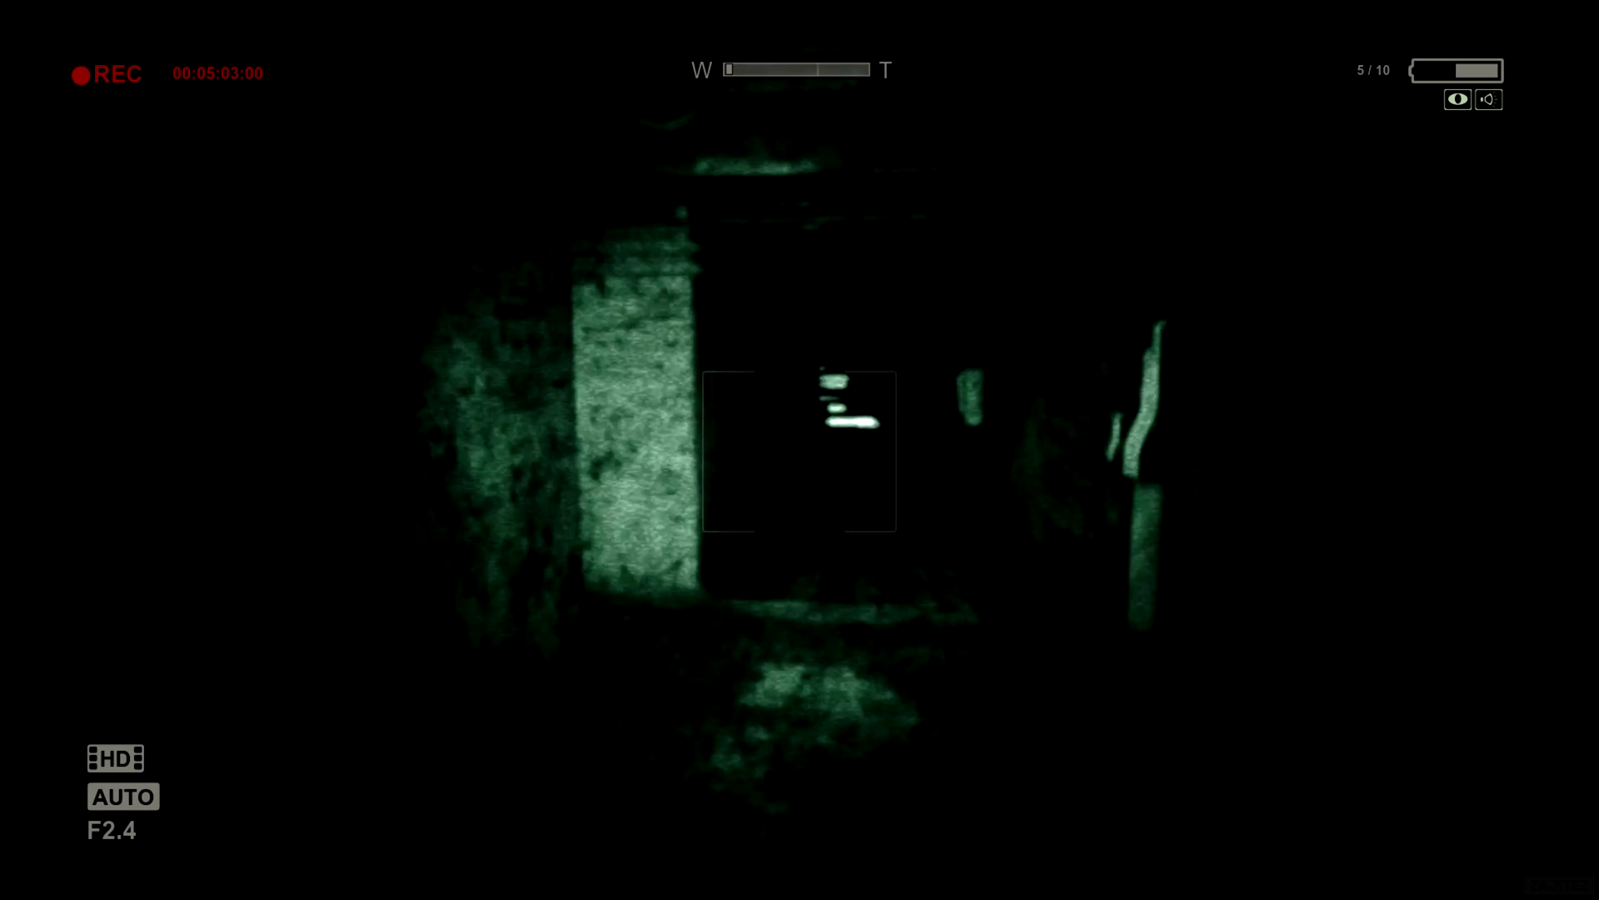
Walk forward through the night-vision brick corridors, past the bed-frame doorway into the next corridor.
key("w")
key("w")
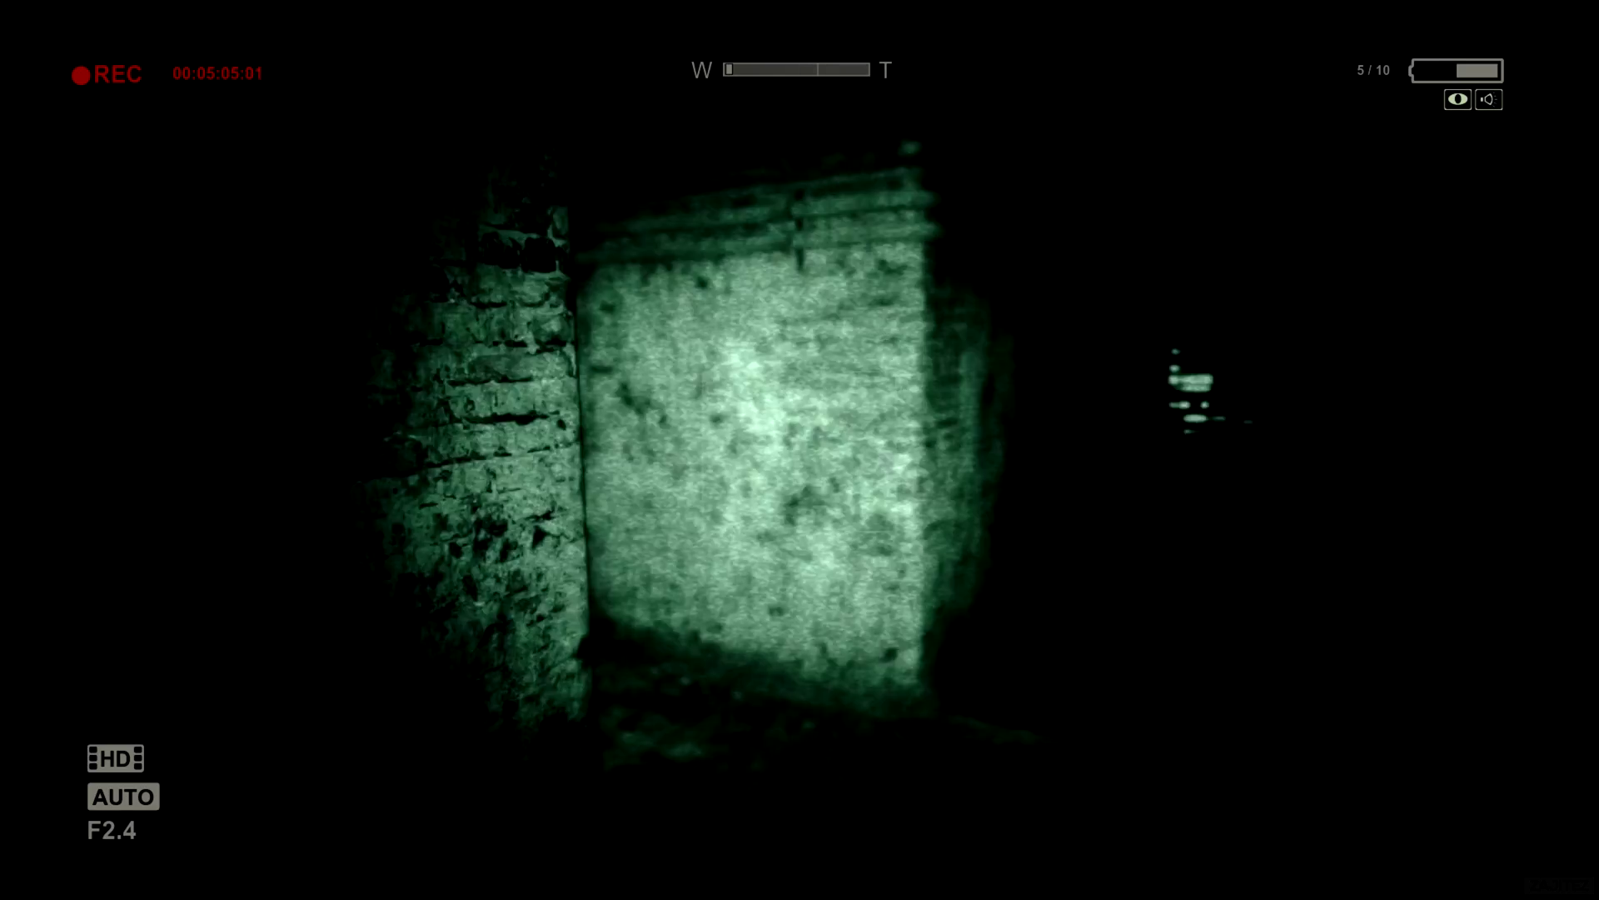
key("w")
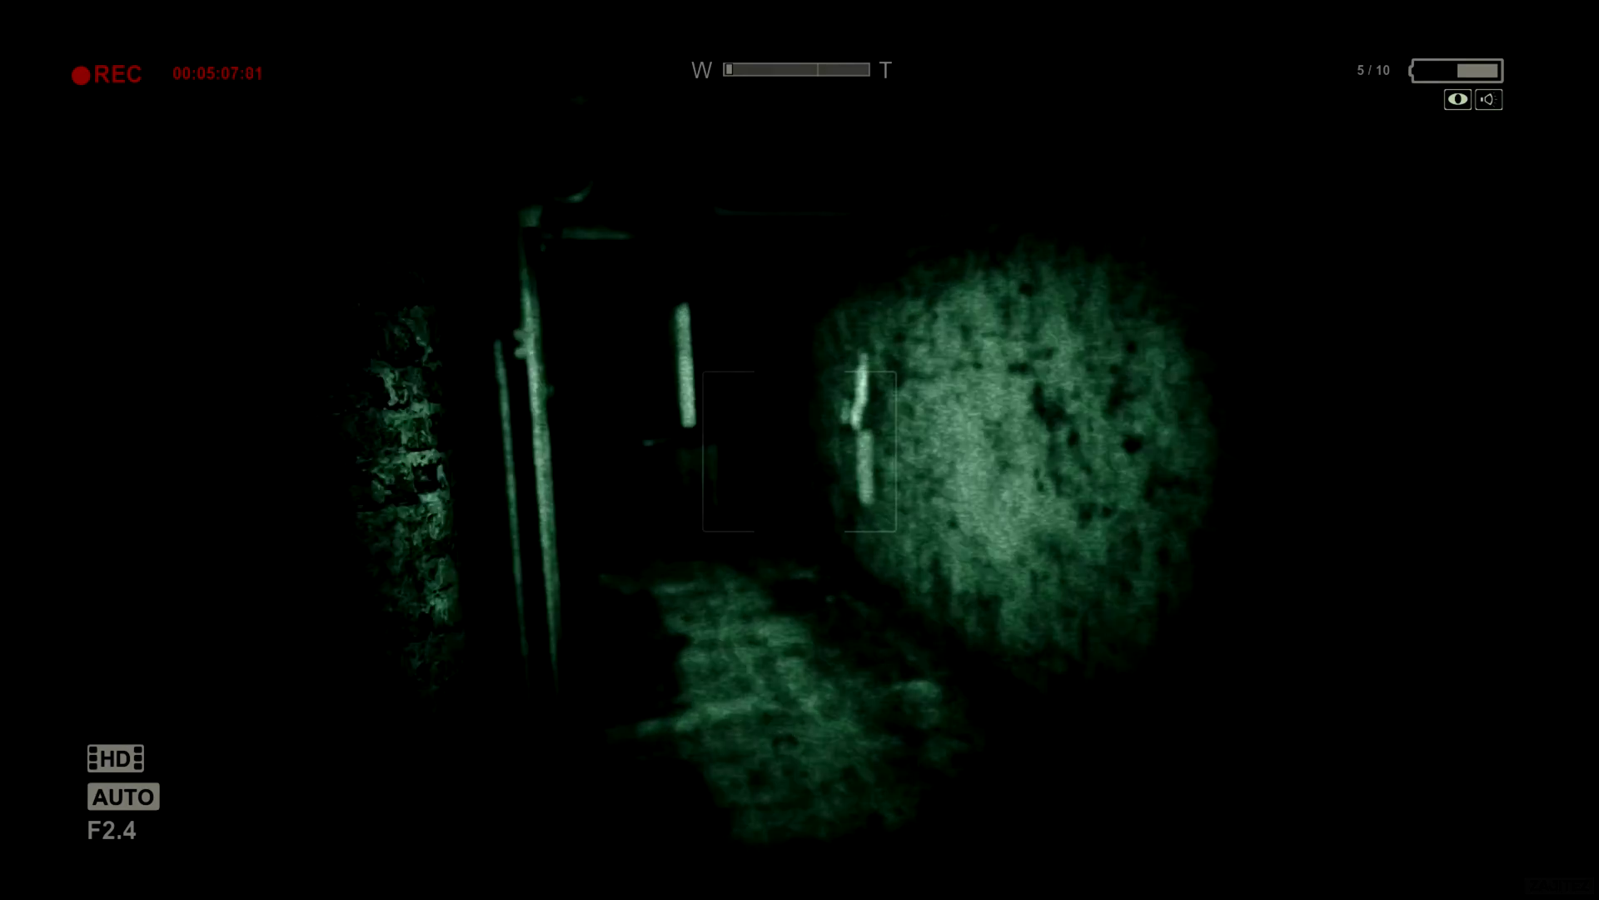
key("w")
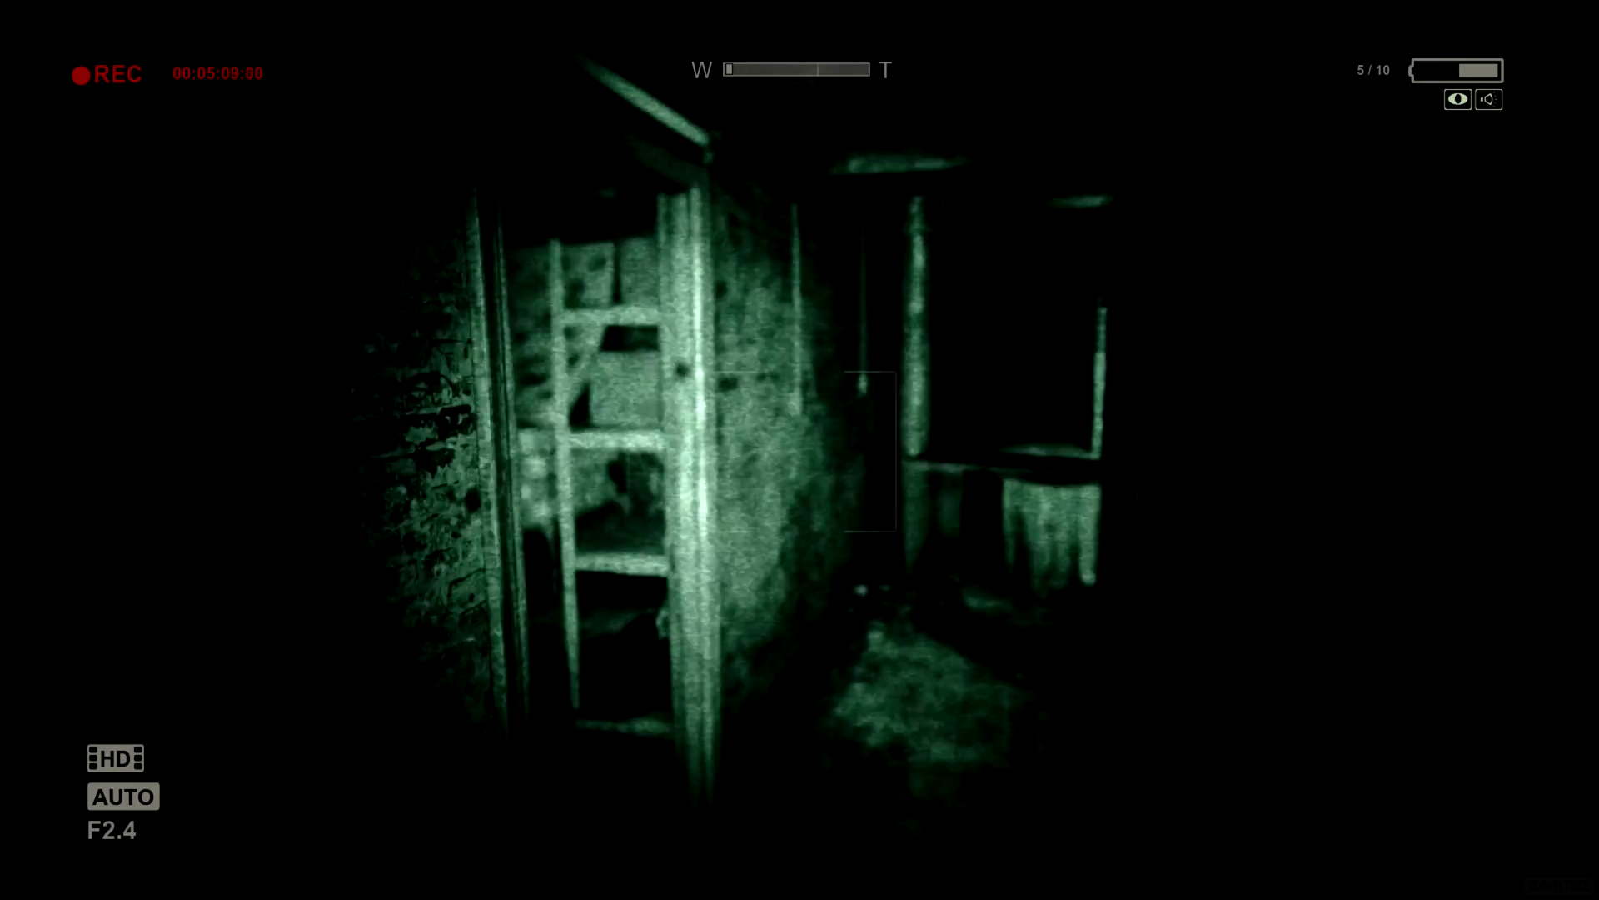
key("w")
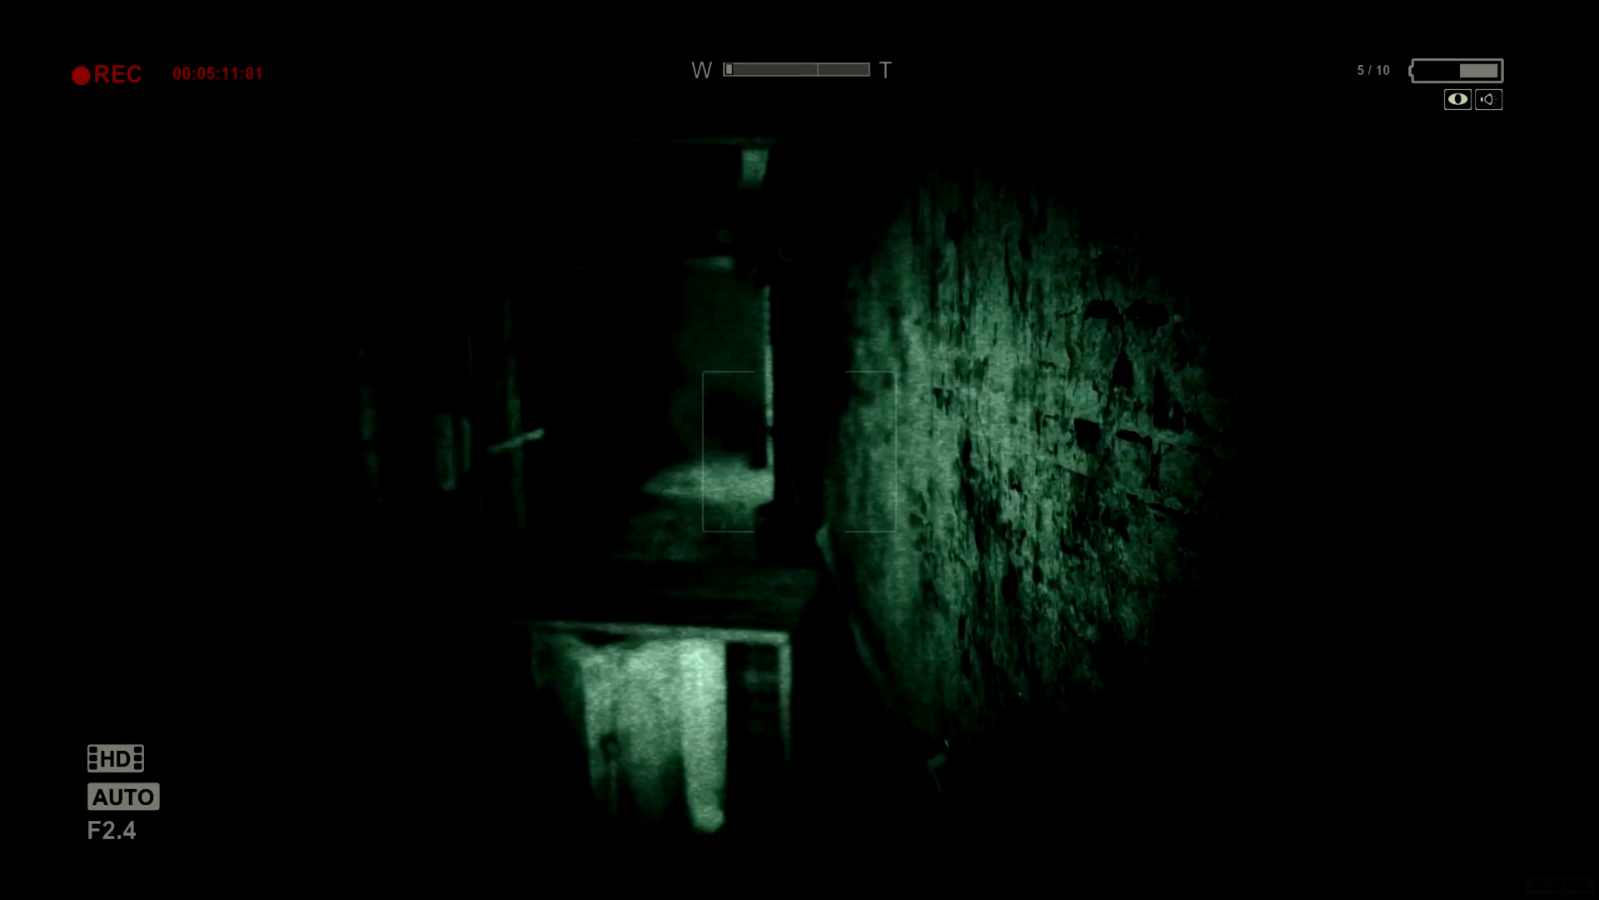
key("w")
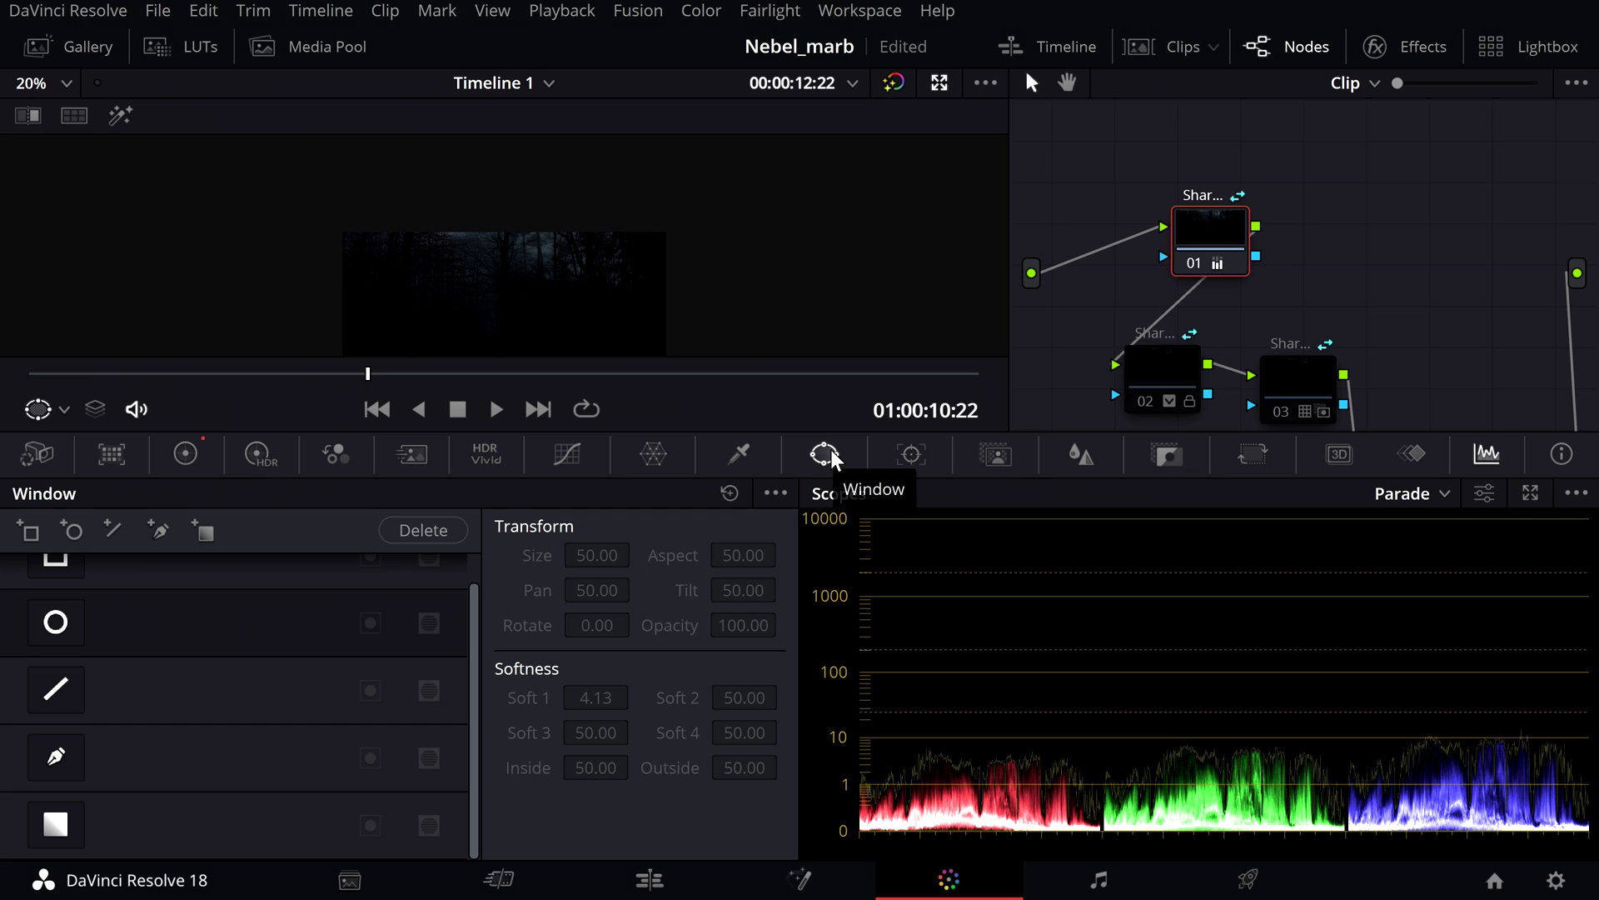
Add a linear gradient window to node 01, placed near Pan 49.7, Tilt 67.3 over the upper forest.
left_click(56, 823)
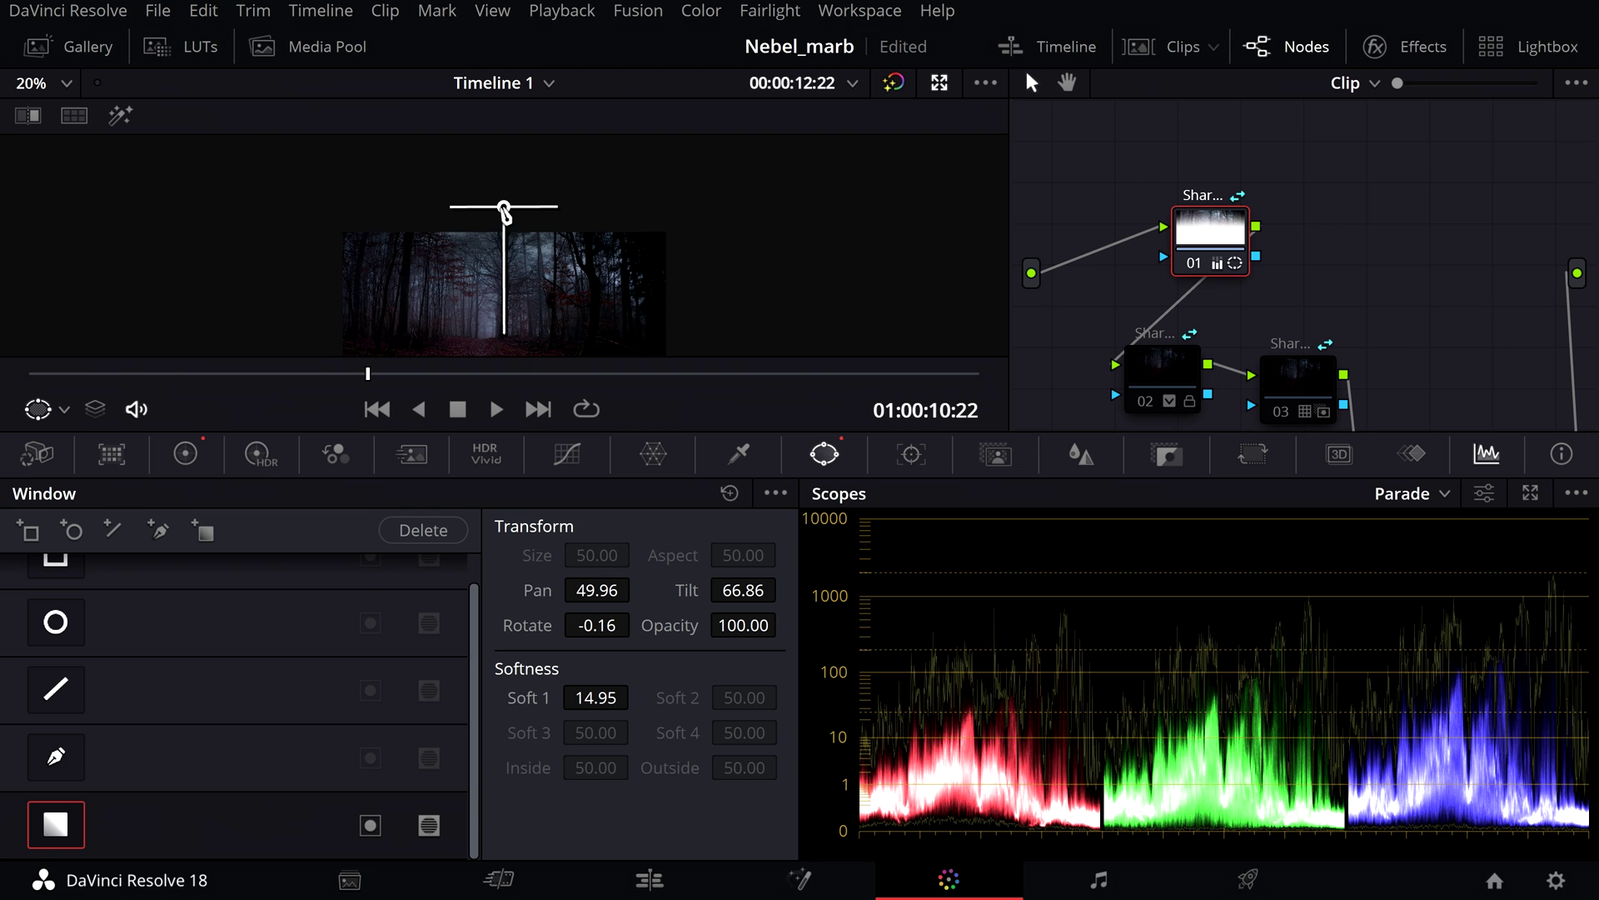
left_click_drag(504, 208, 503, 205)
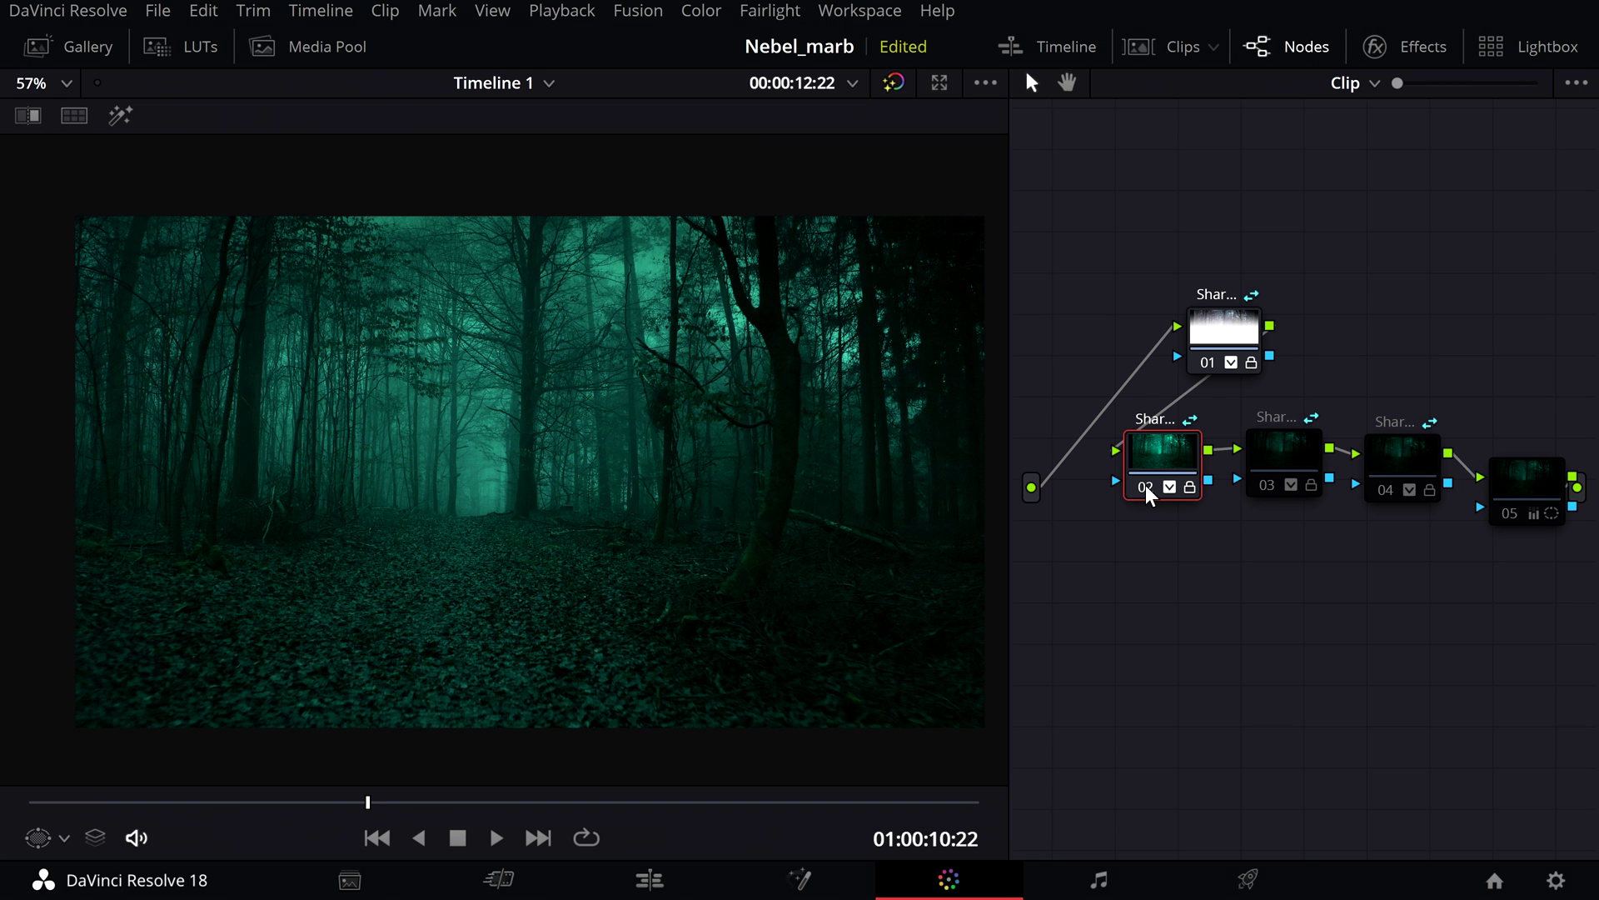
Toggle node 02 off and on to compare its teal grade, then enable node 03 for greener tones.
left_click(1146, 487)
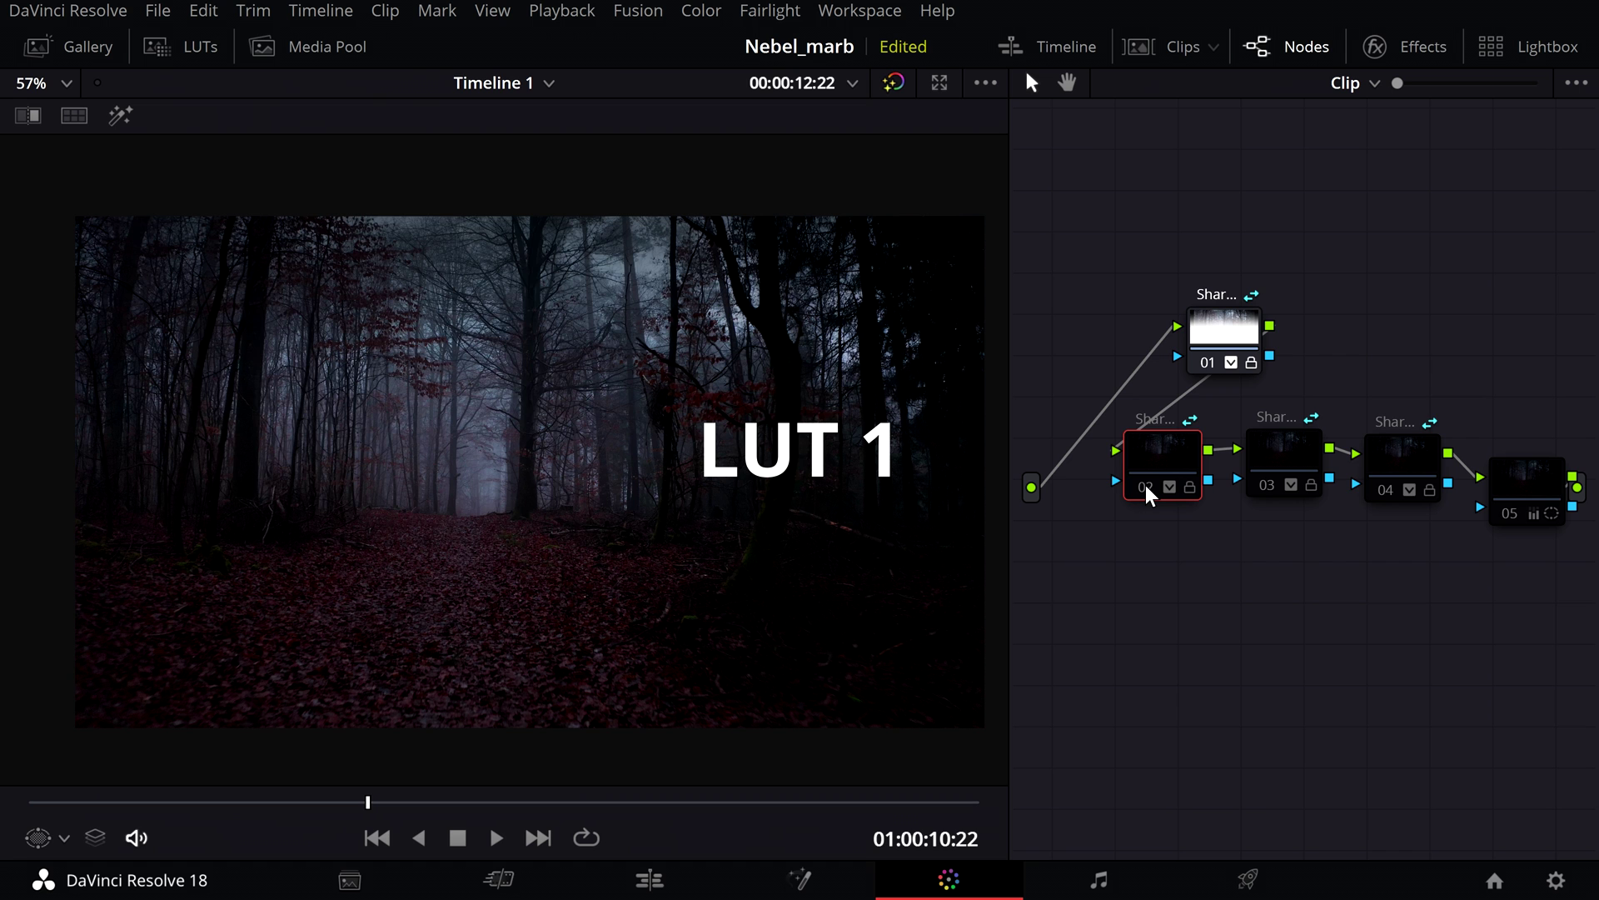
left_click(1146, 487)
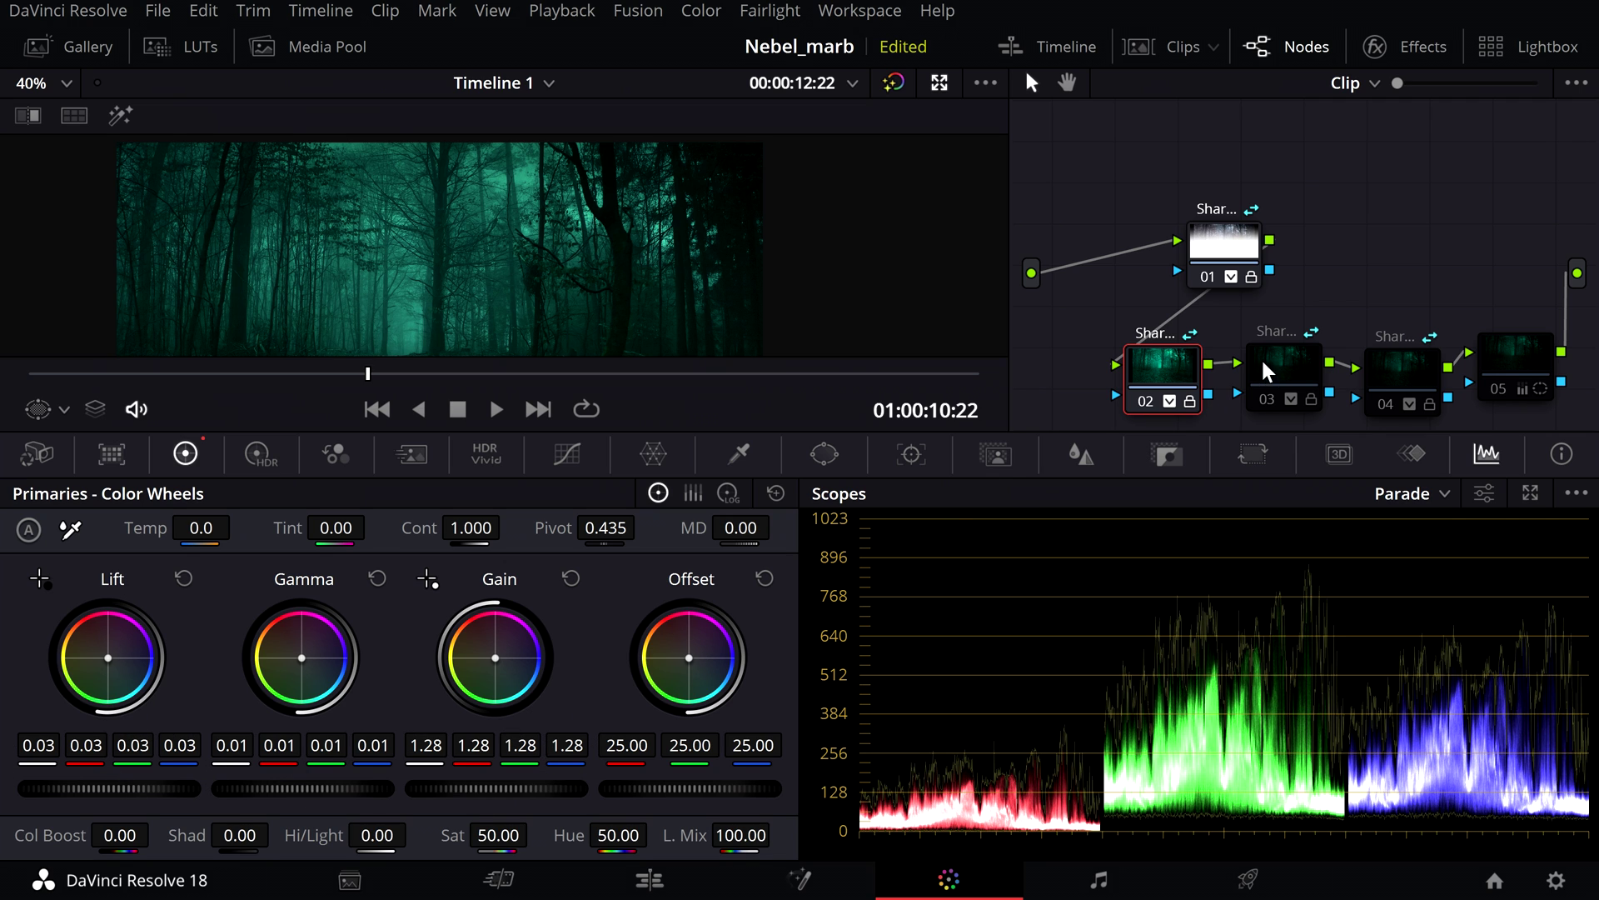
left_click(1279, 379)
left_click(1272, 399)
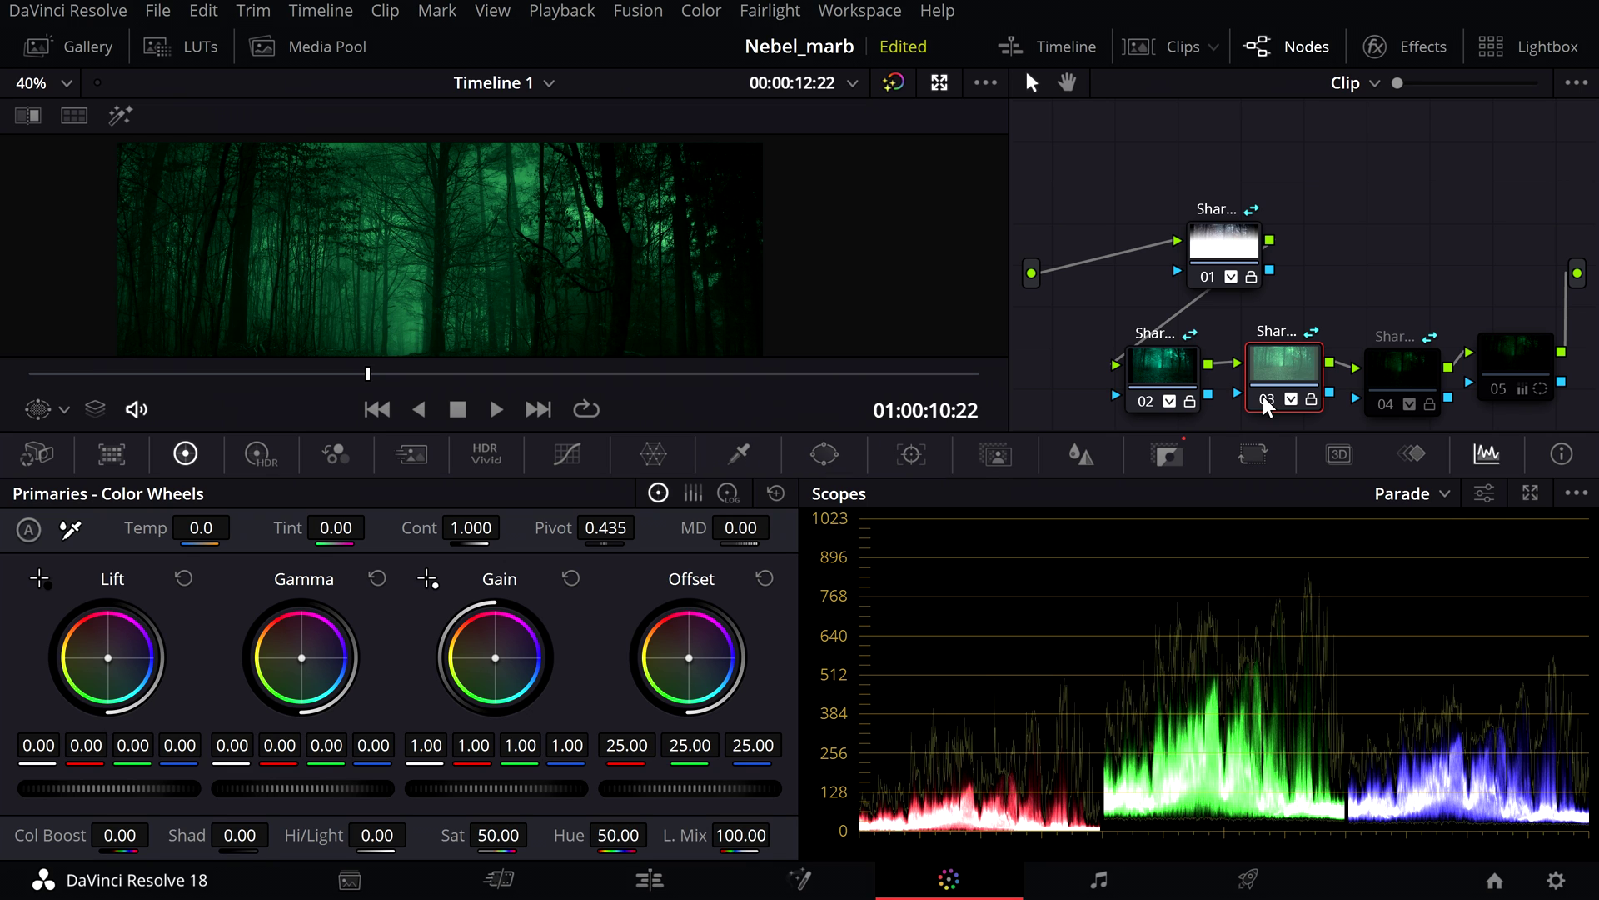
Set node 03's Key Output Offset to -0.413 and view the forest in Full Page Viewer.
left_click(1166, 458)
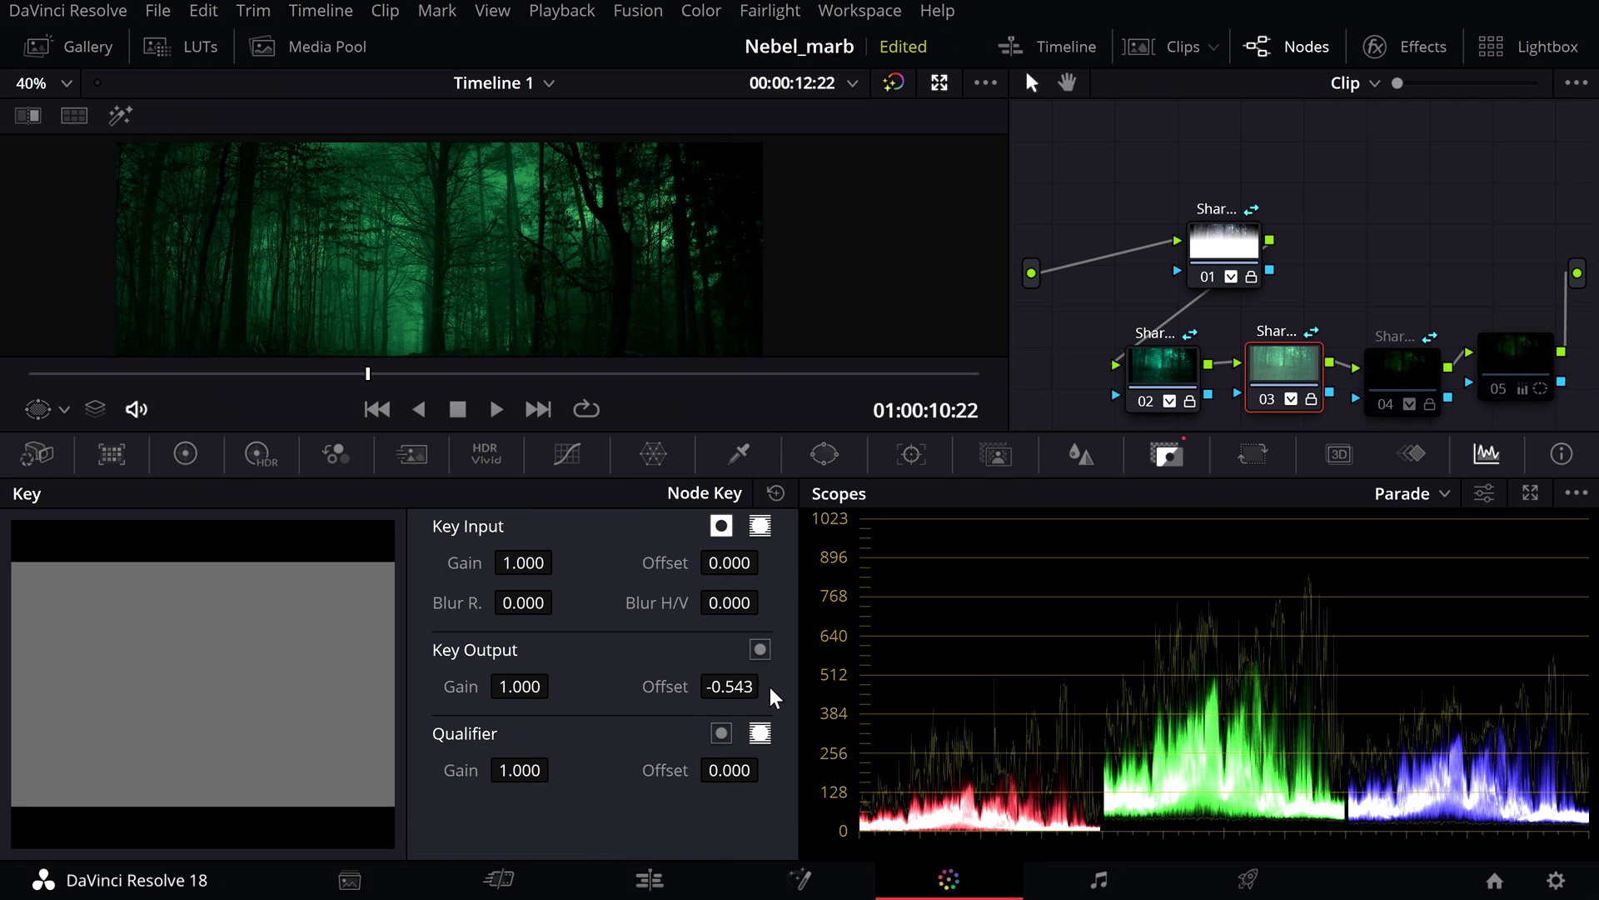
left_click_drag(730, 687, 767, 683)
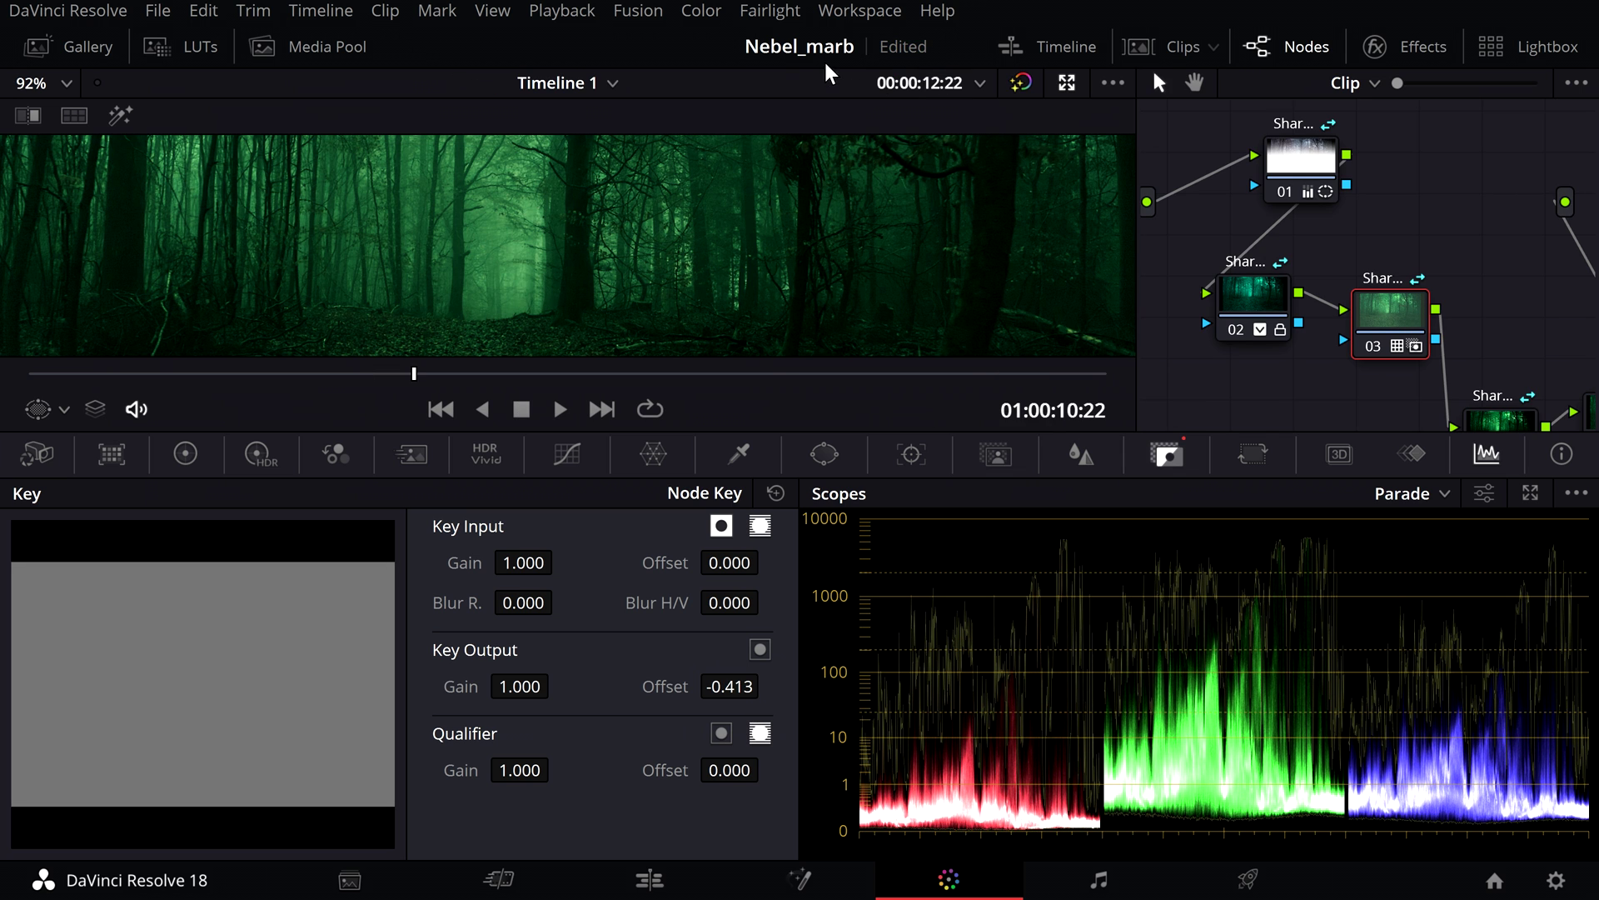
left_click(854, 10)
mouse_move(962, 242)
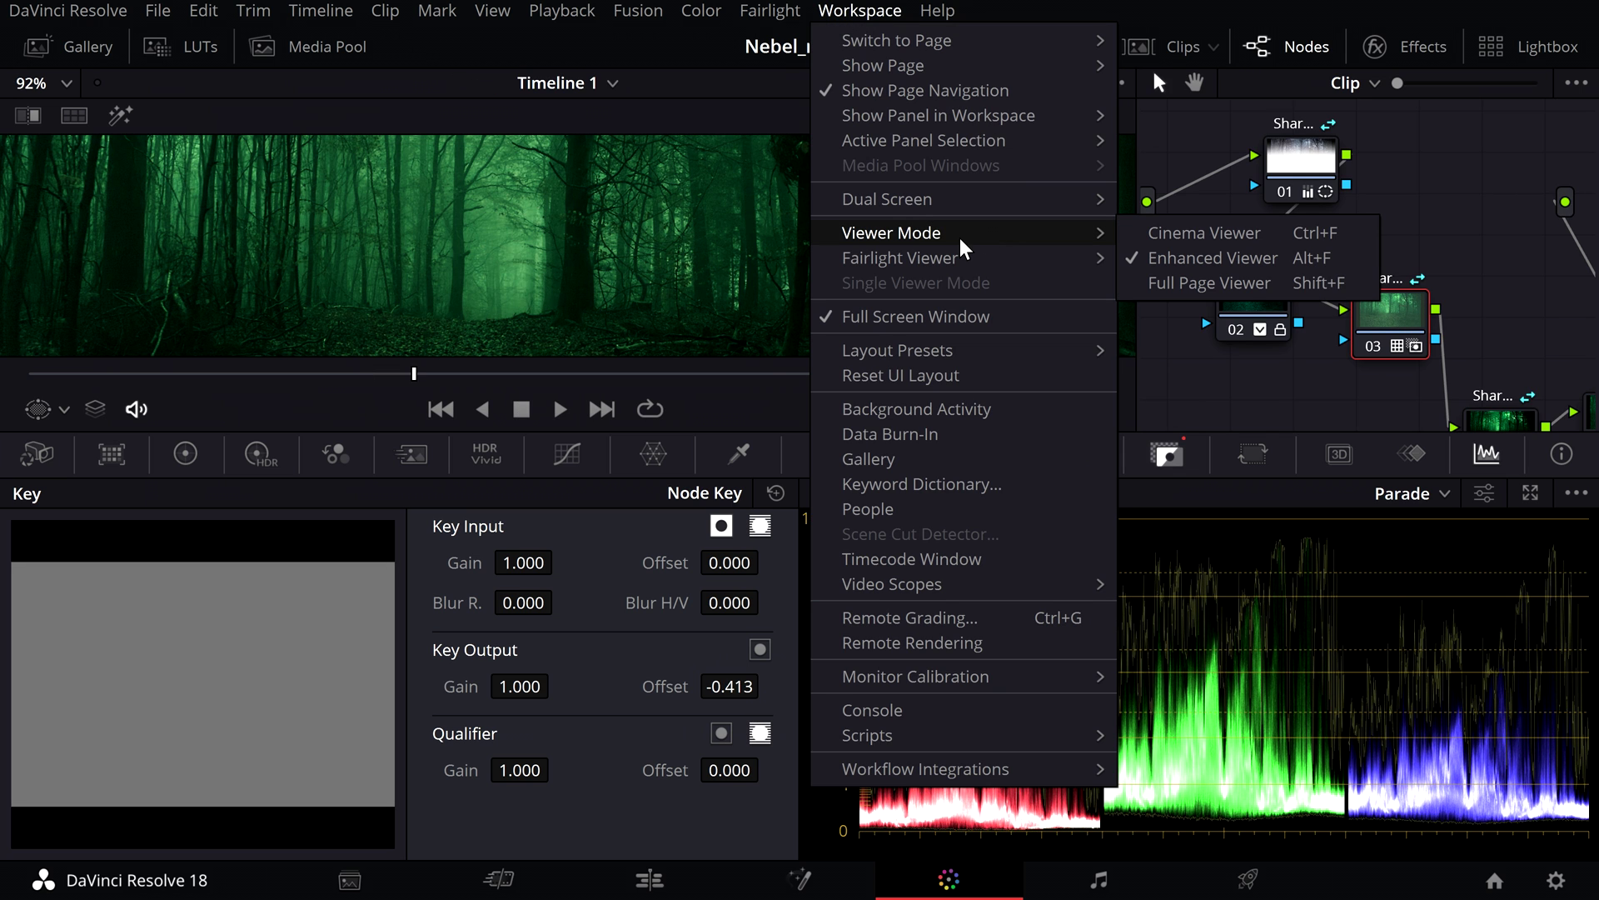
left_click(1164, 283)
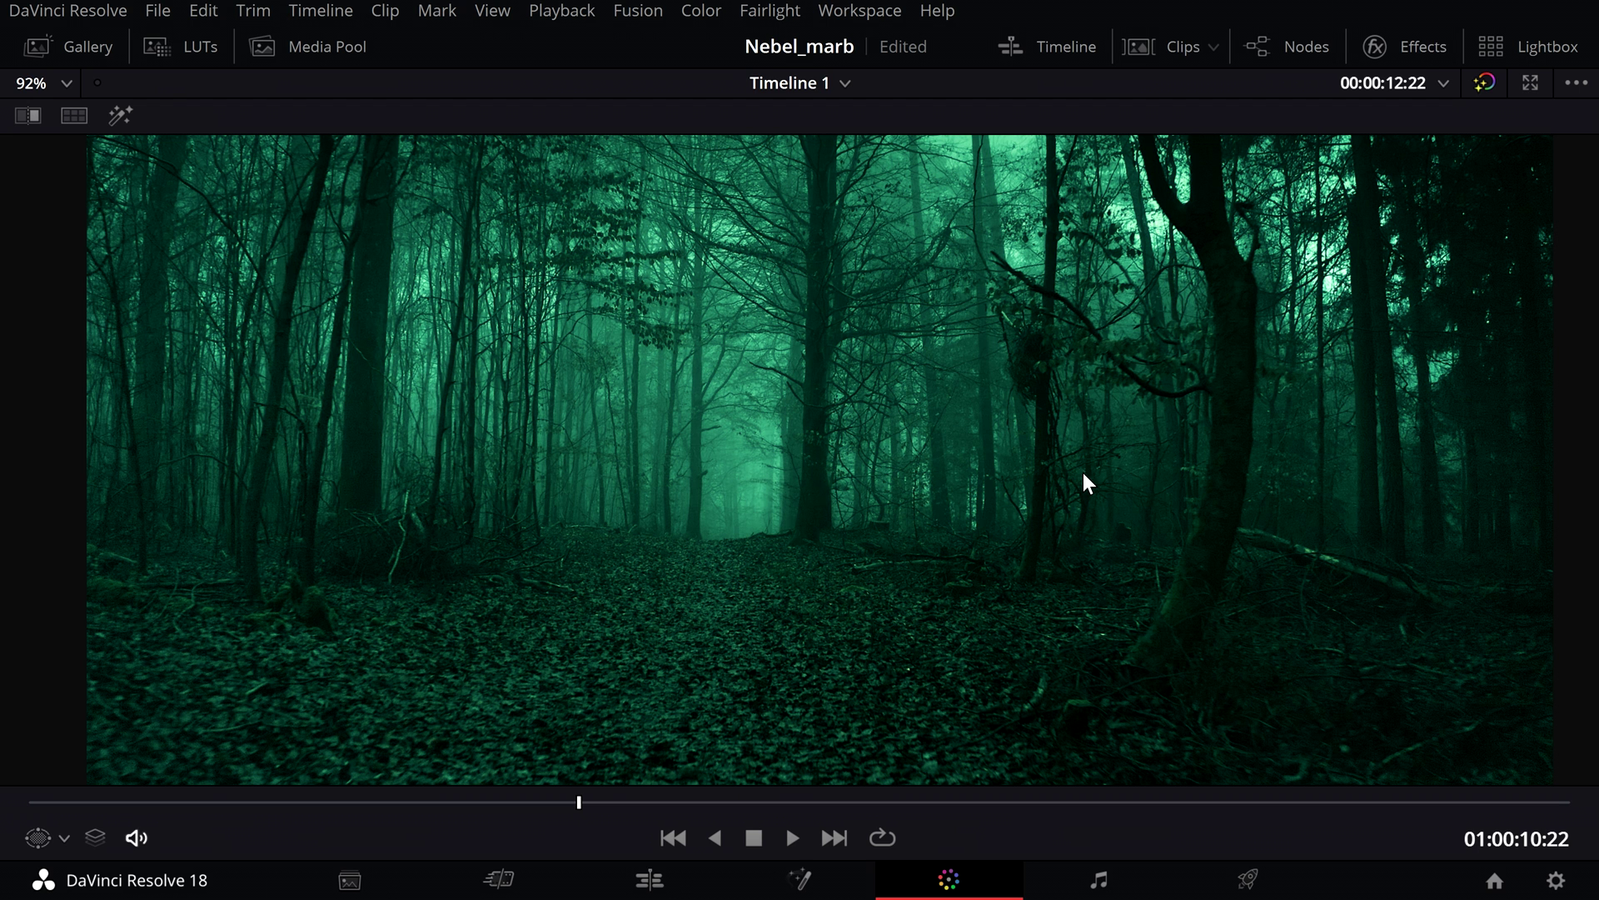
Leave full page view and page through node 04's HDR zone wheels, Black to Specular, including Shadow Exp 0.45.
key("shift+f")
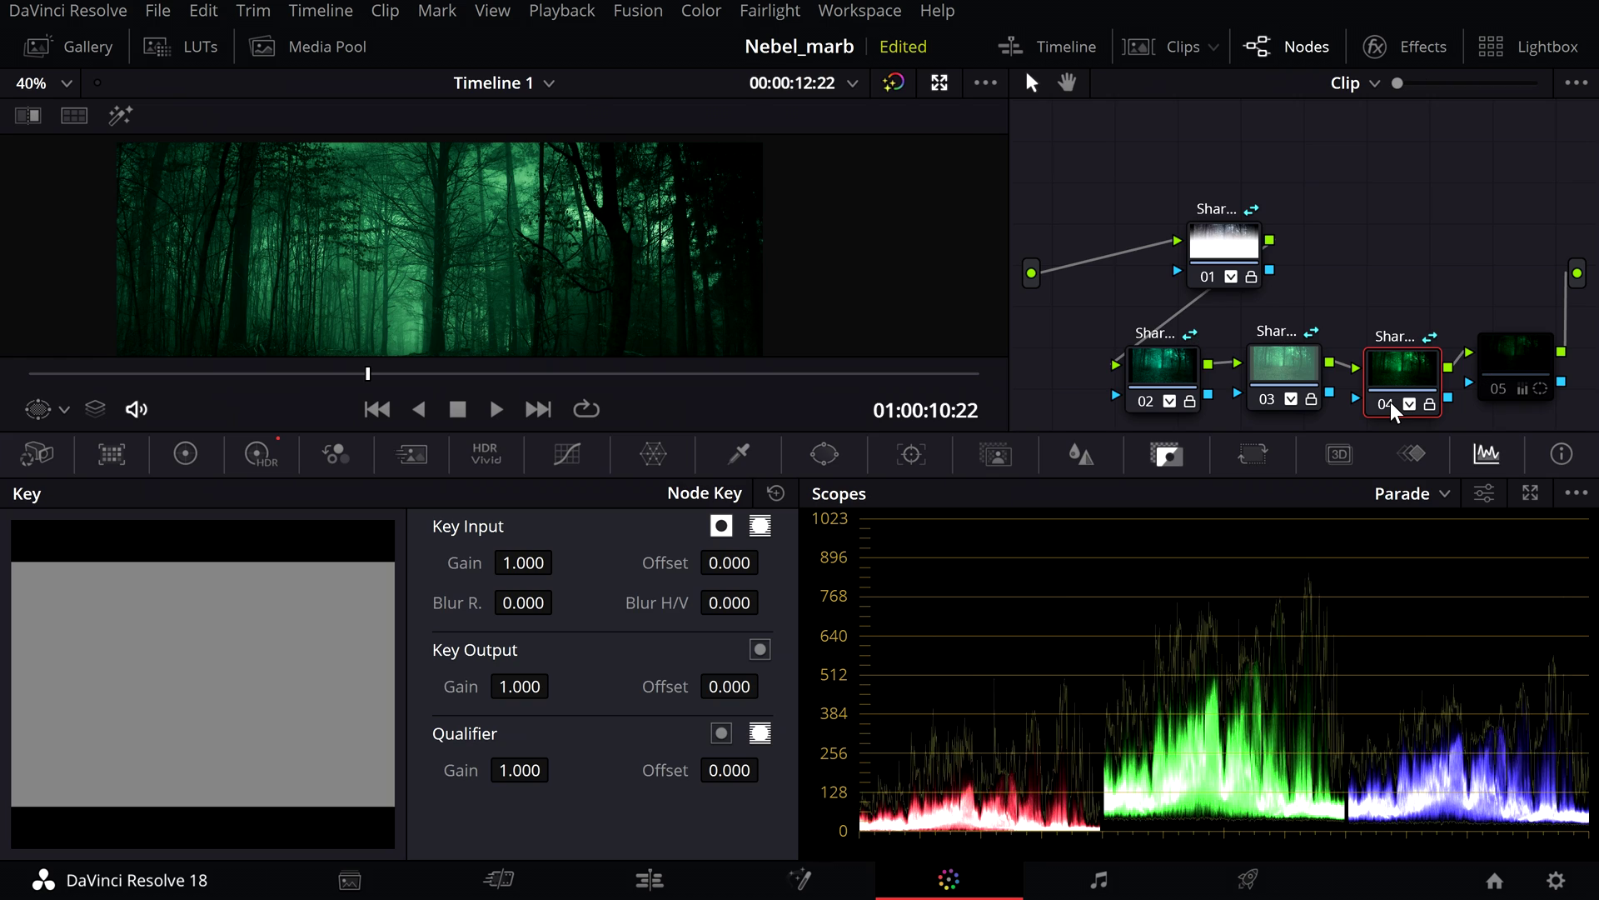
left_click_drag(1396, 386, 1394, 375)
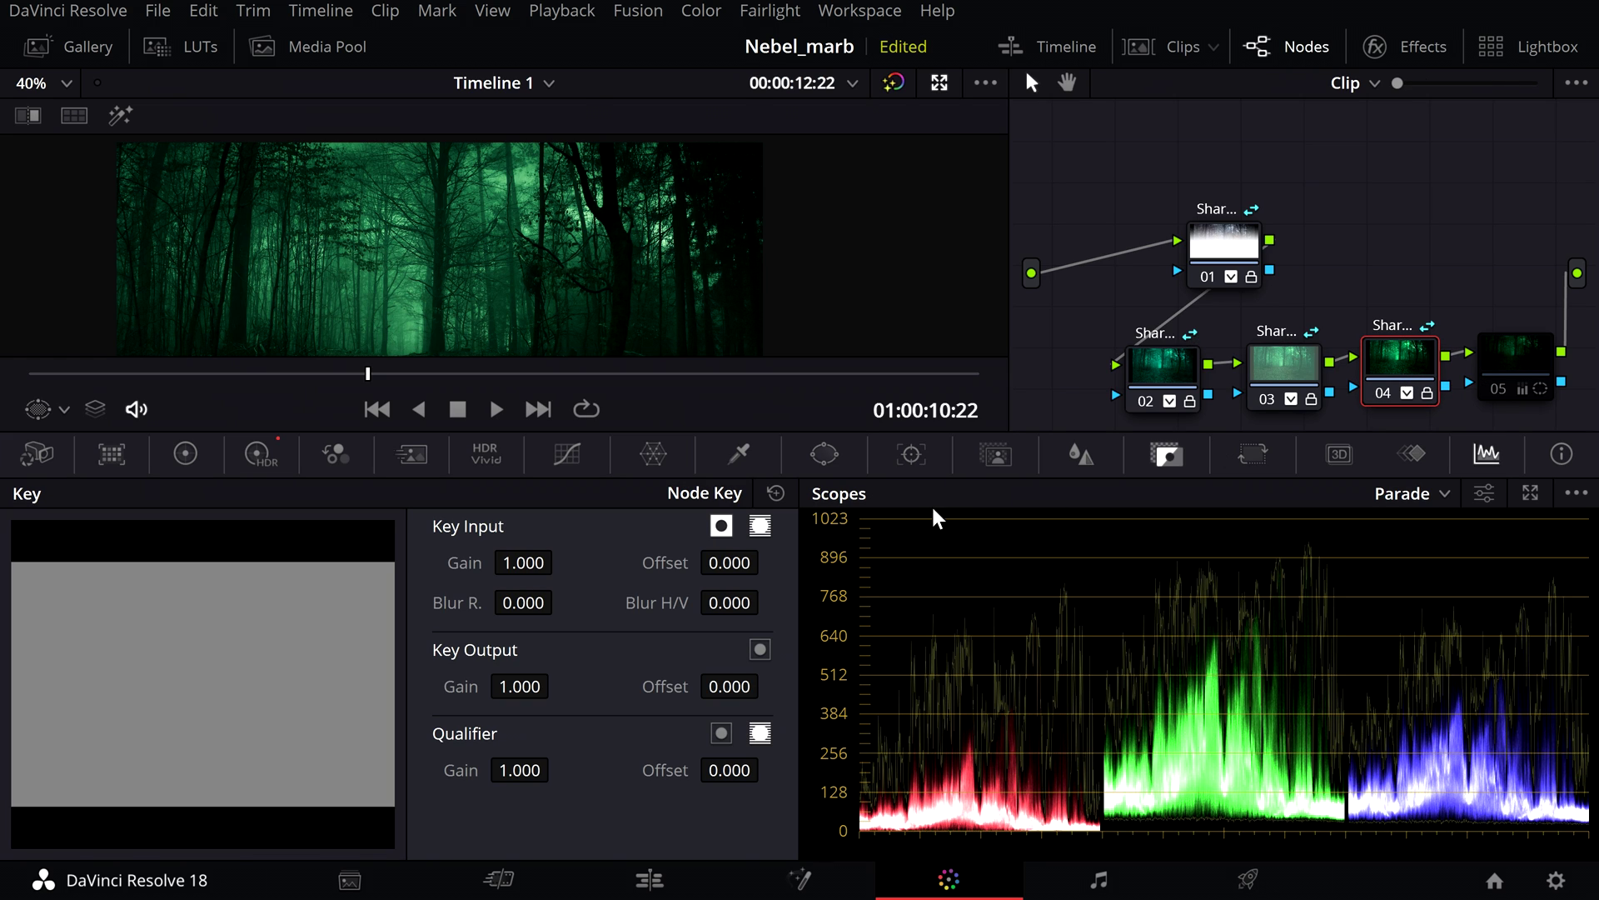
left_click(264, 456)
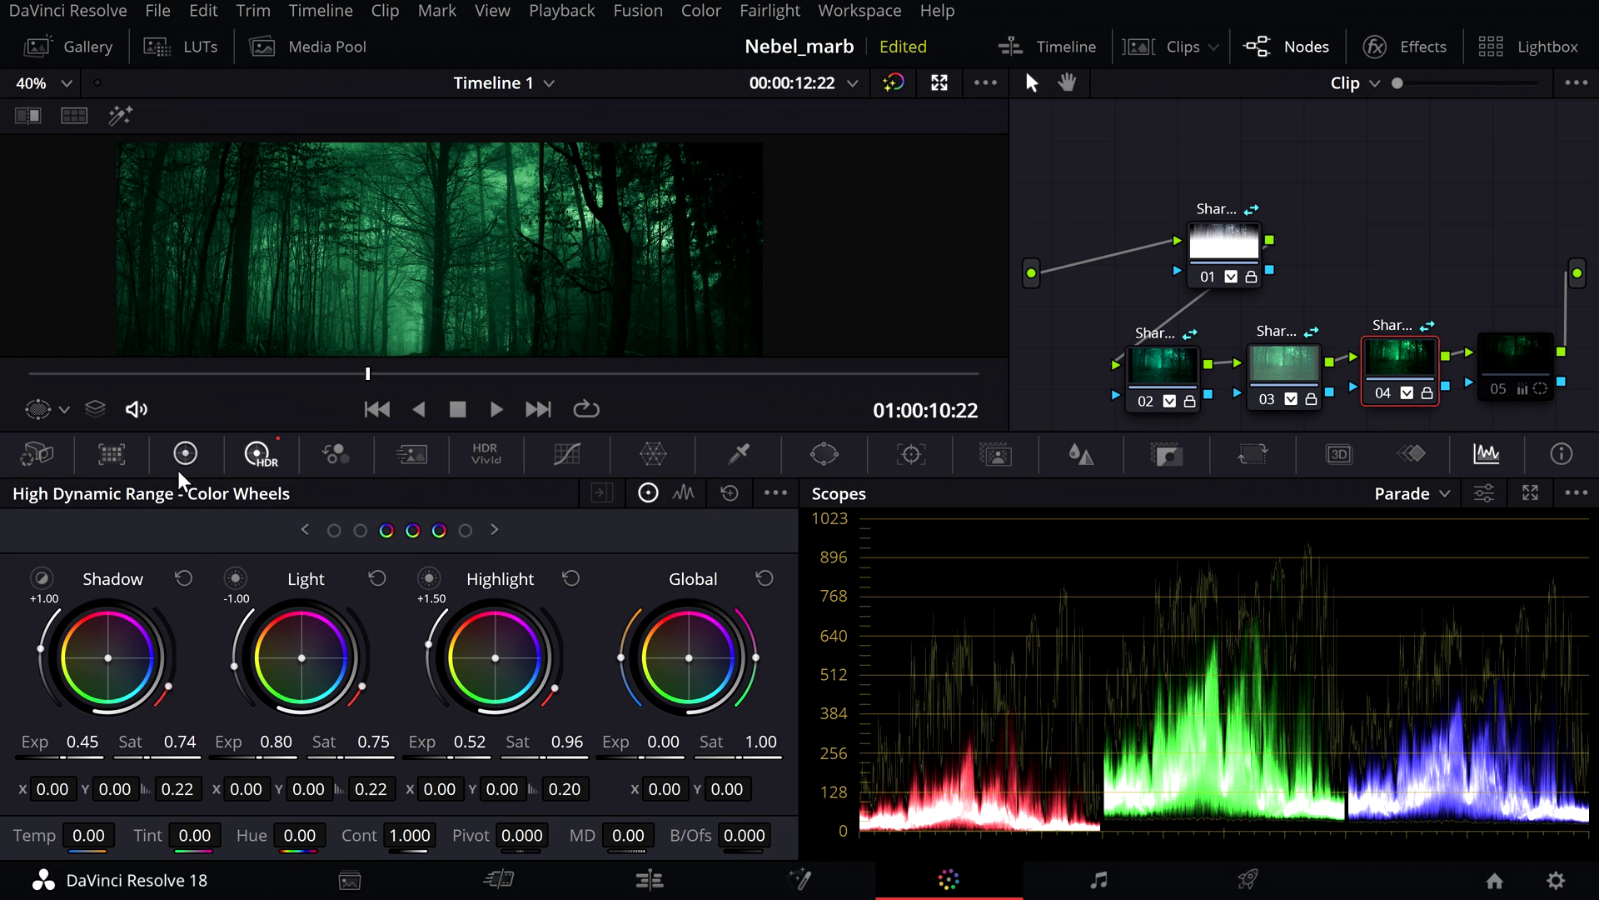
left_click(334, 530)
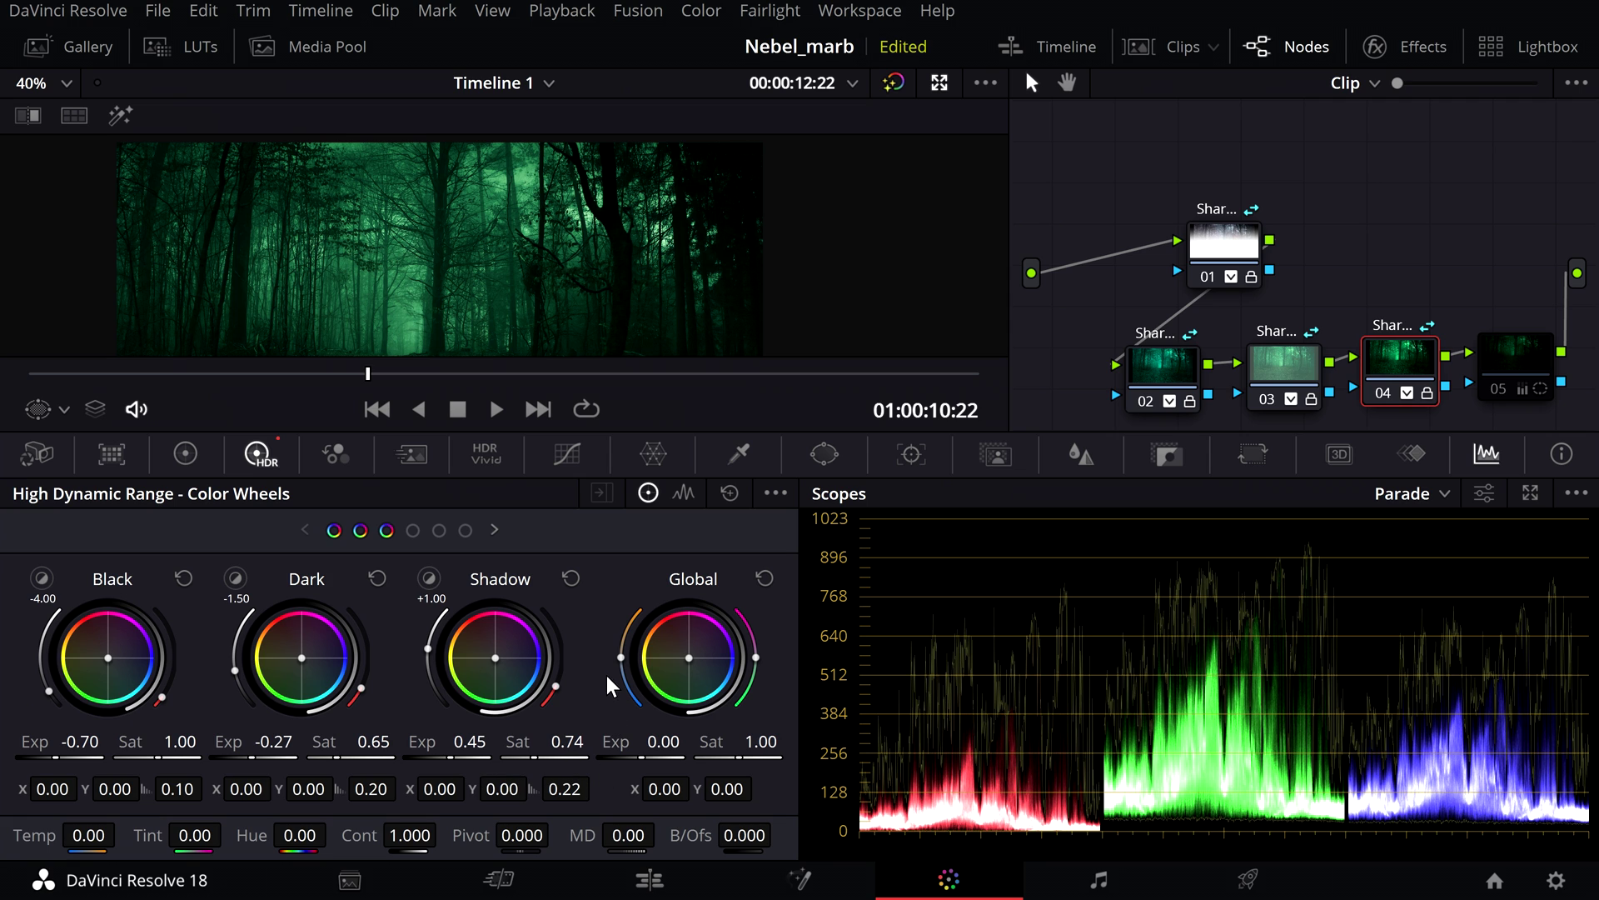
left_click(467, 531)
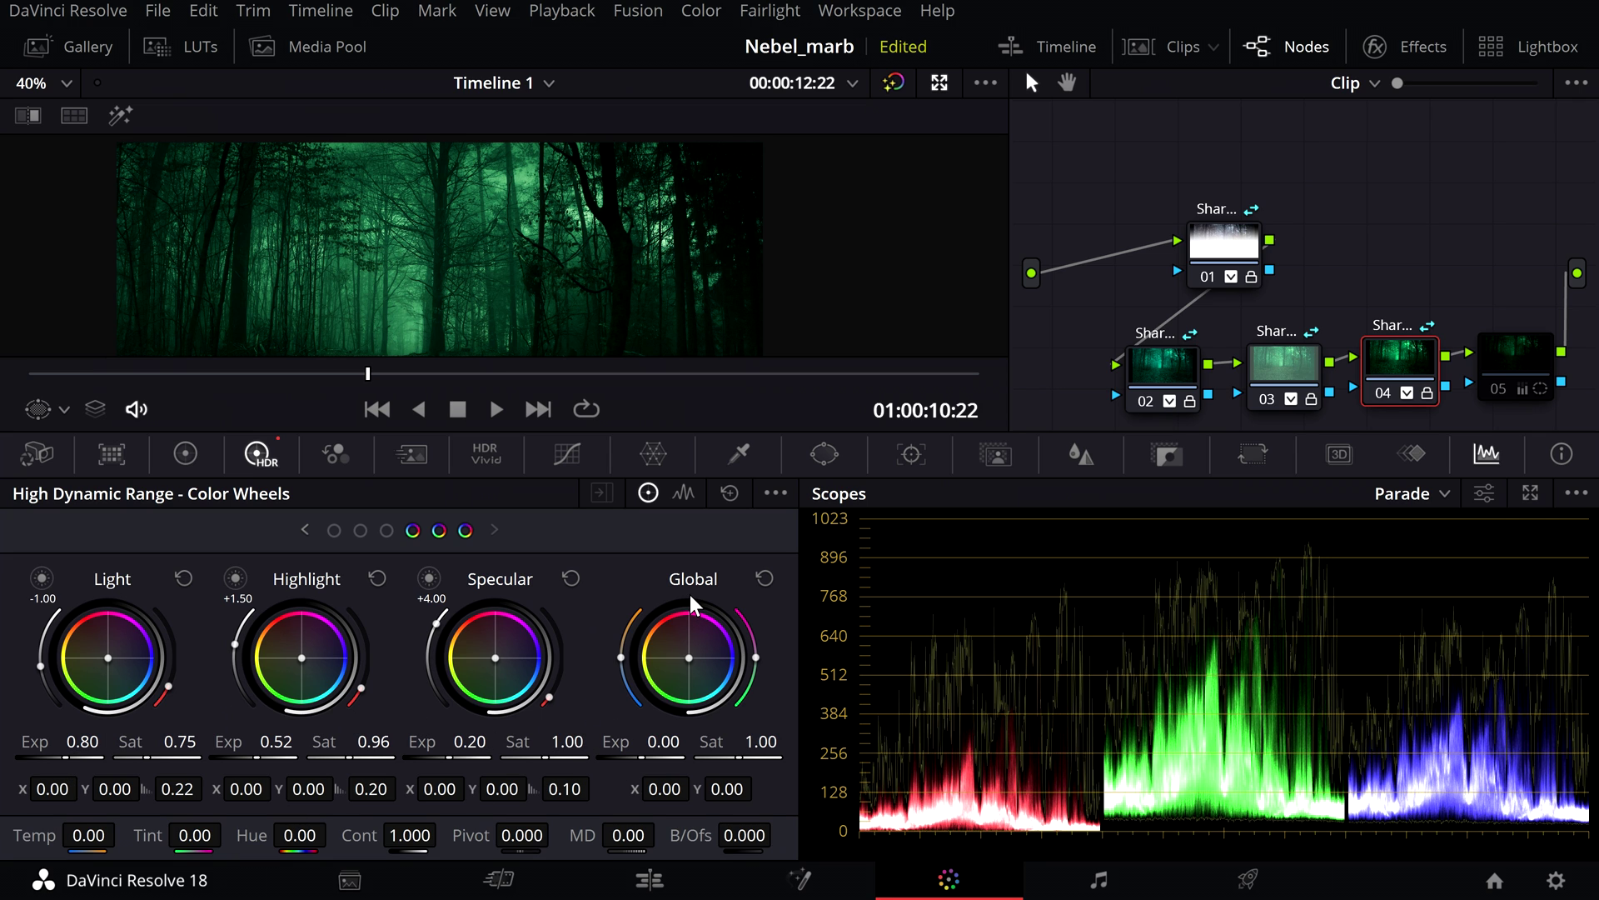
left_click(1504, 385)
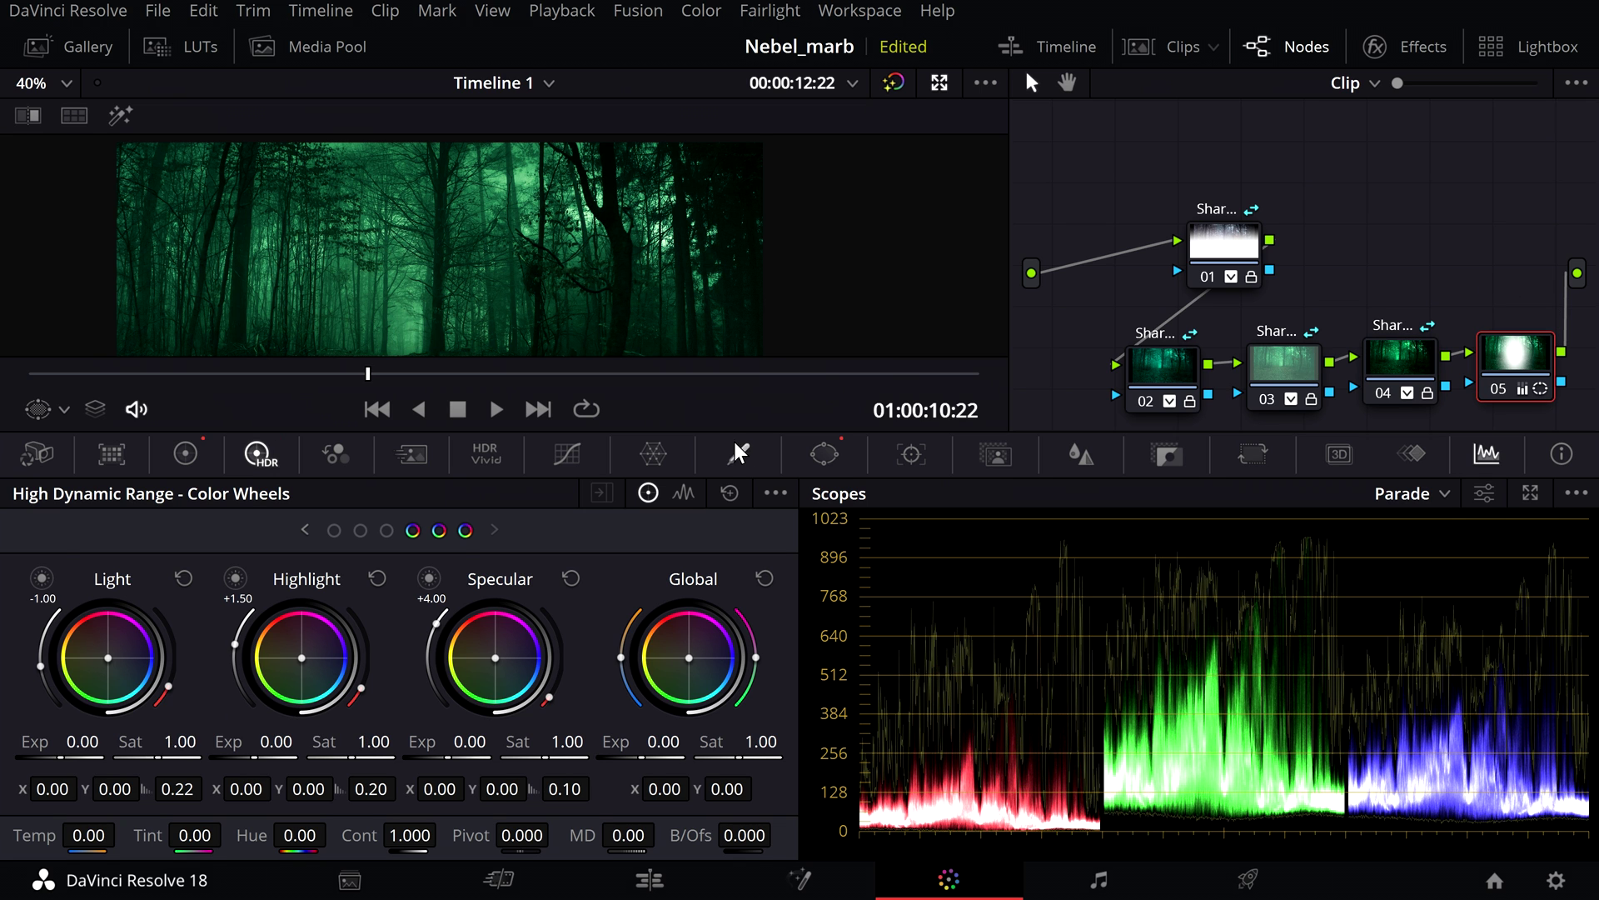
Preview node 05's soft oval window with Highlight on and off, then view its 1.15 gain.
left_click(825, 455)
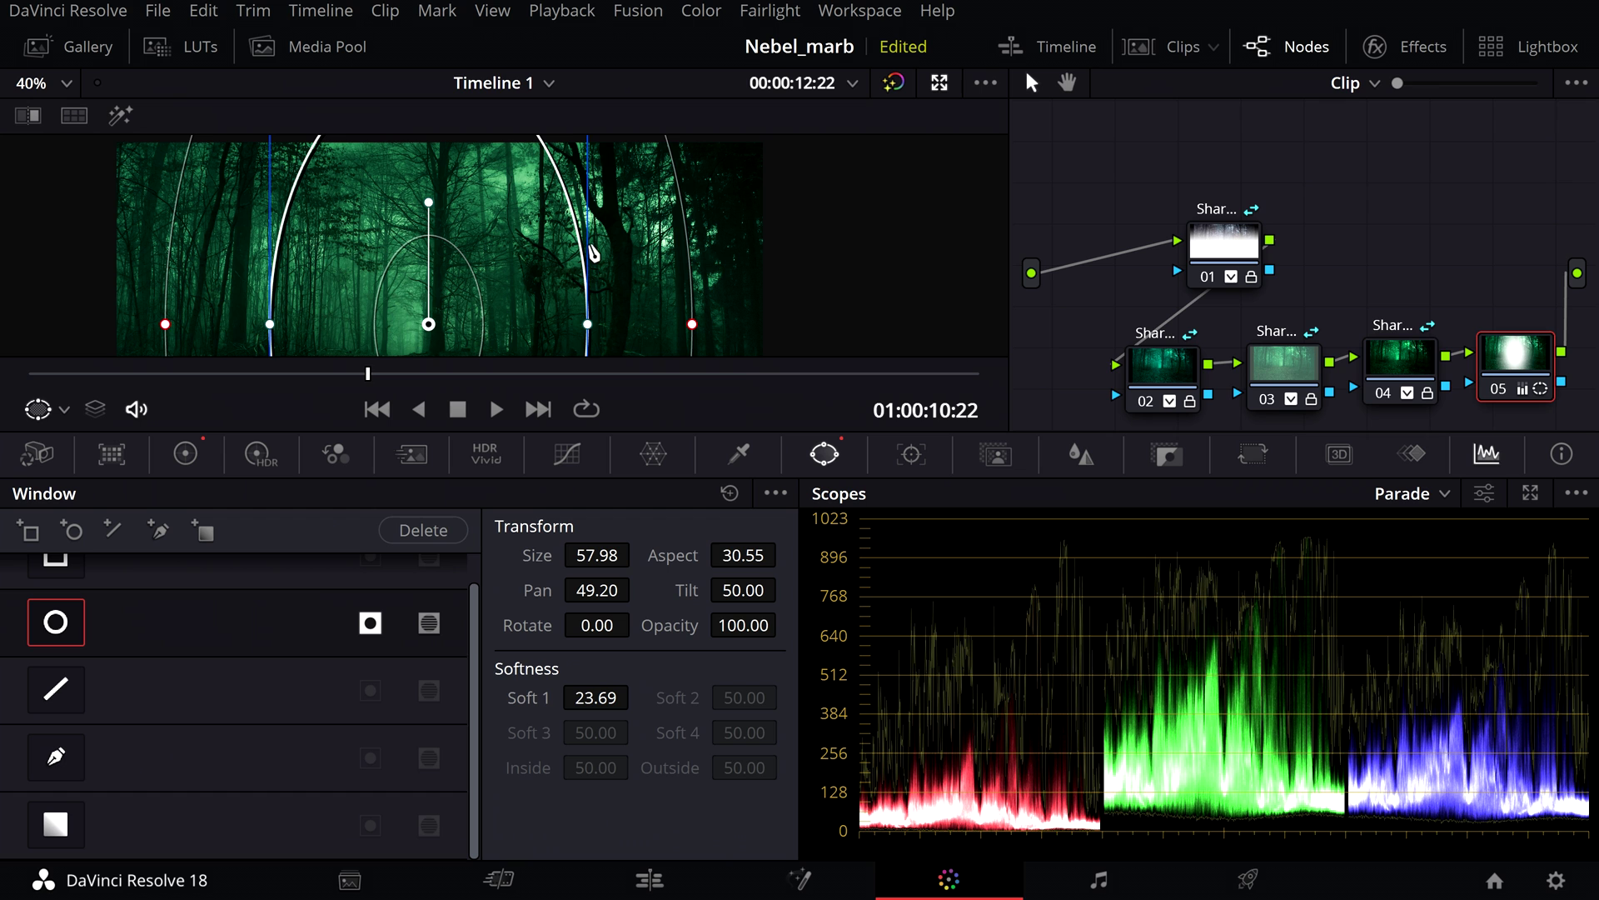
left_click(121, 117)
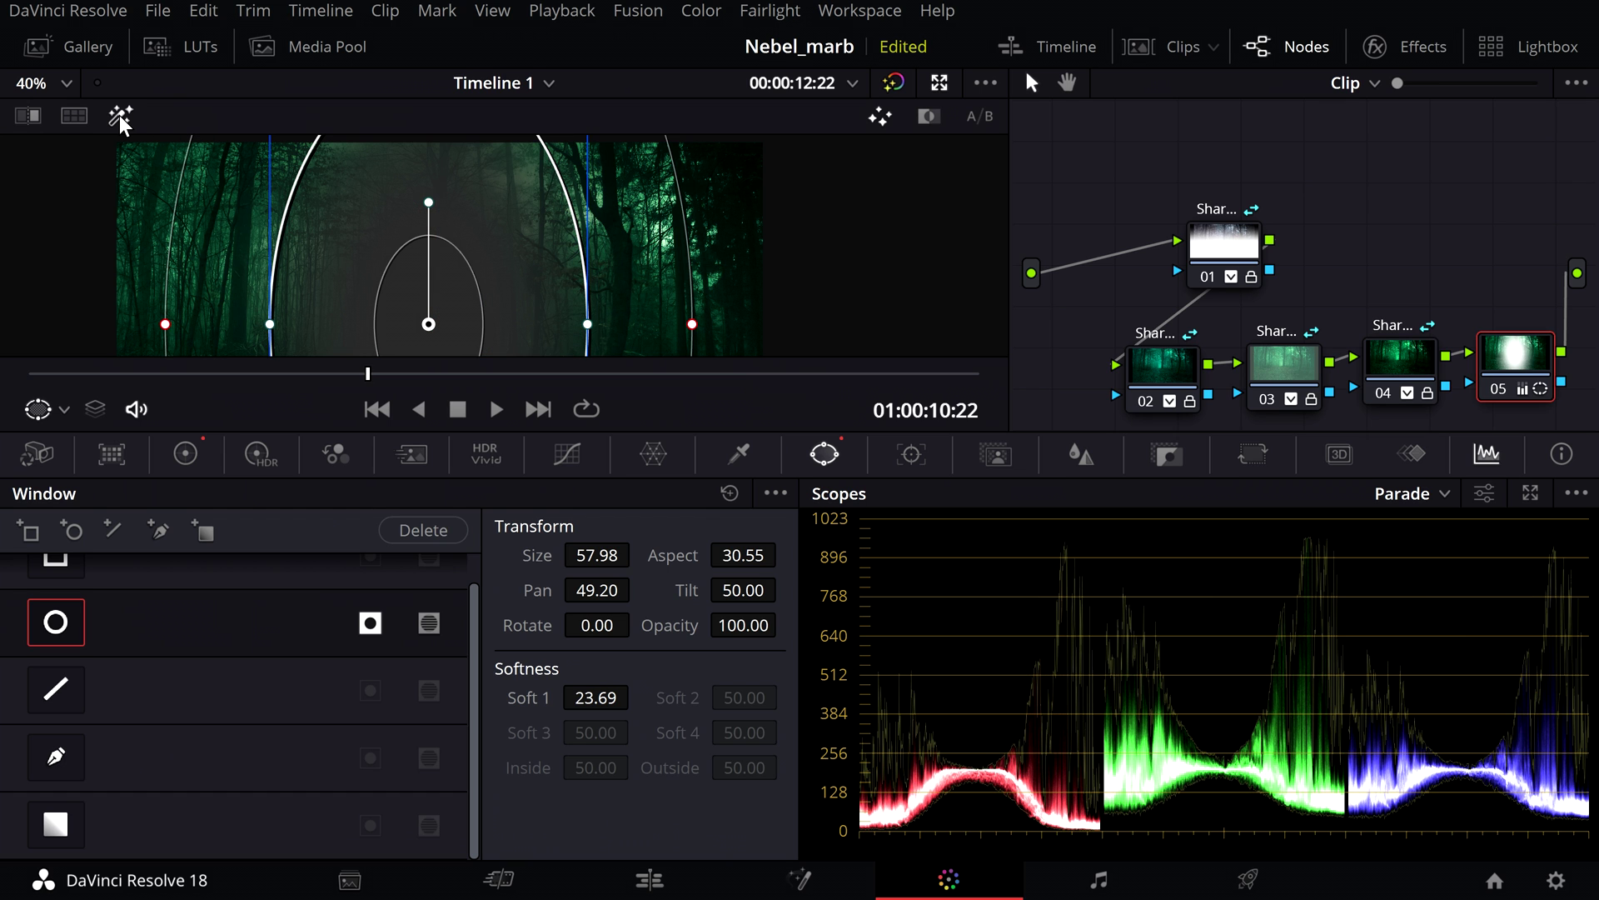
left_click(121, 117)
left_click(185, 454)
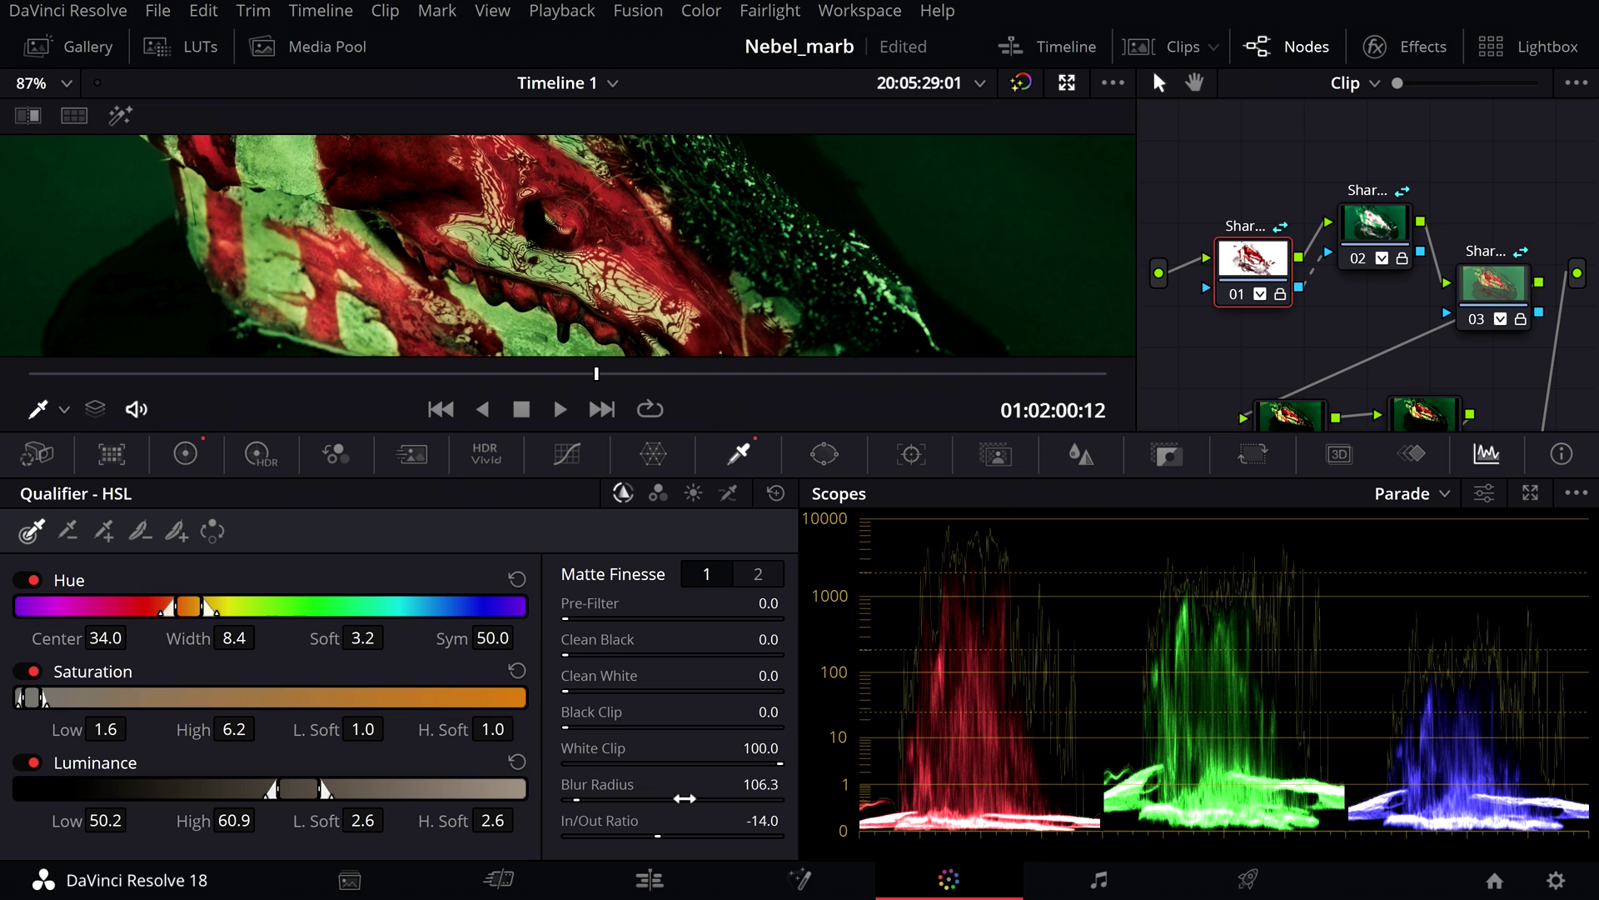
Fit the mask shot, highlight the HSL-keyed red blood while scrubbing, then view node 01's Gain 1.33, Sat 38.80.
key("shift+z")
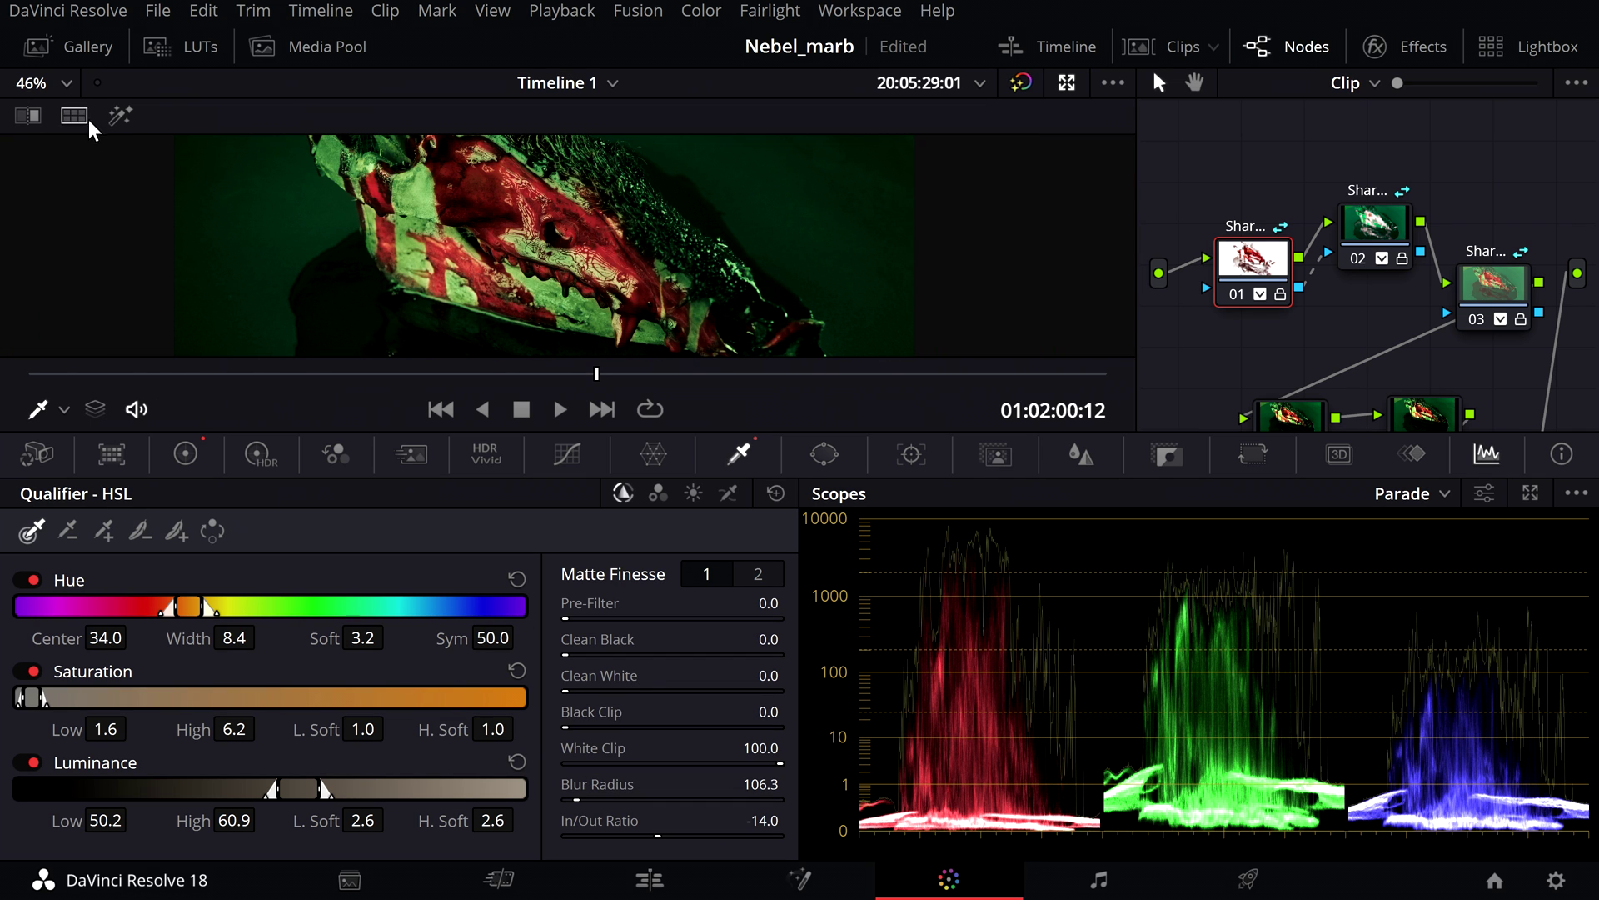
left_click(120, 117)
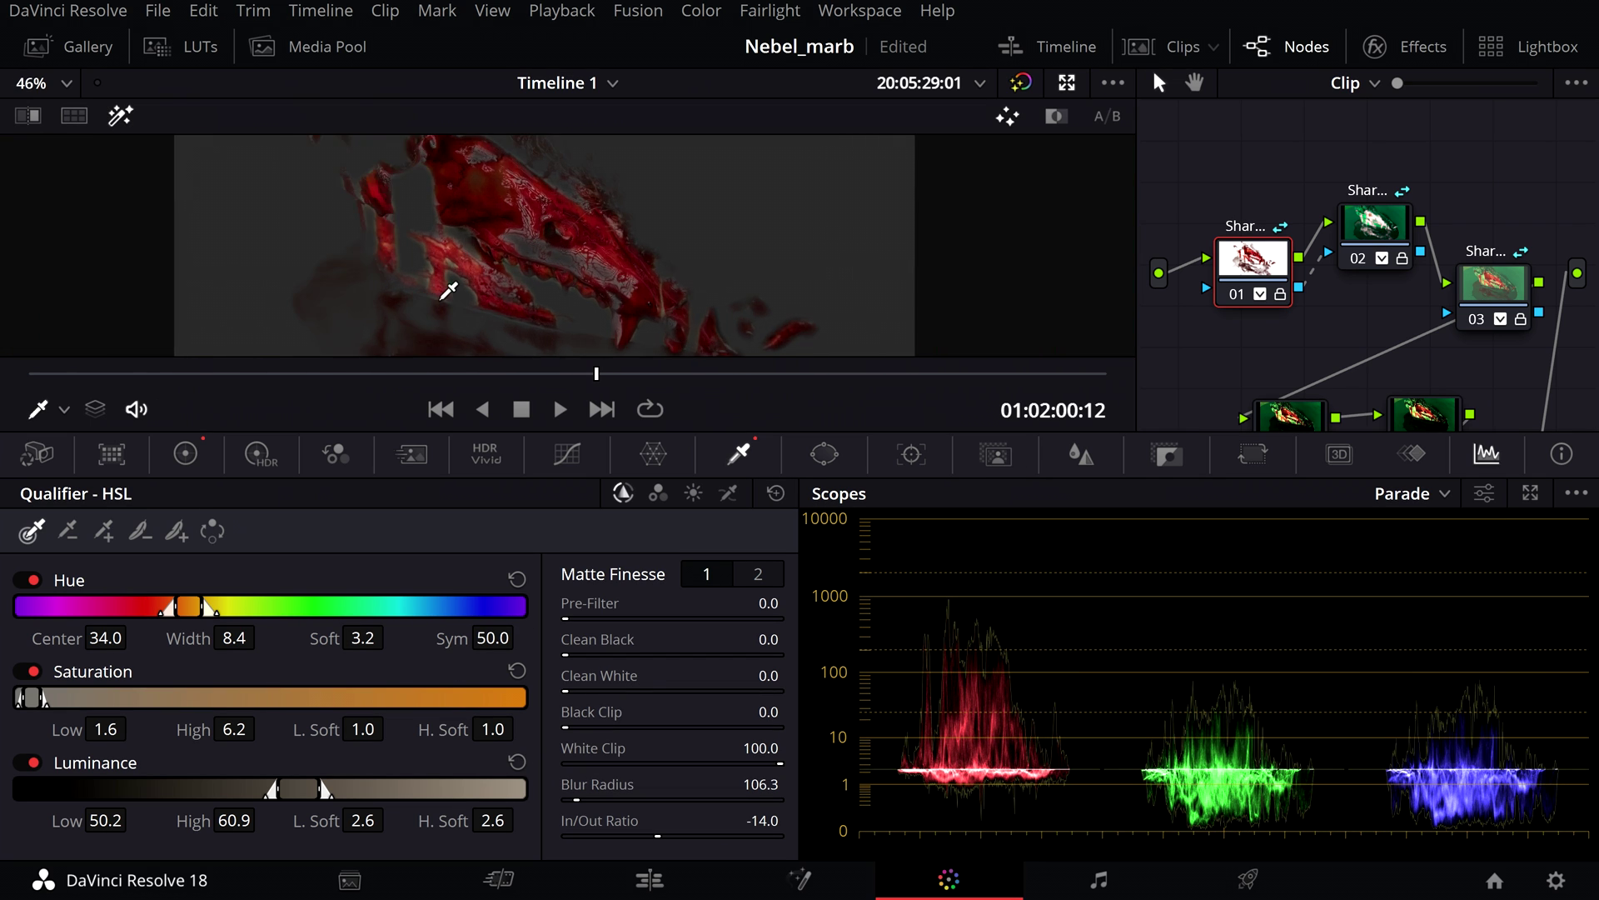
scroll(439, 288, "up", 2)
left_click_drag(450, 373, 554, 372)
scroll(542, 269, "up", 2)
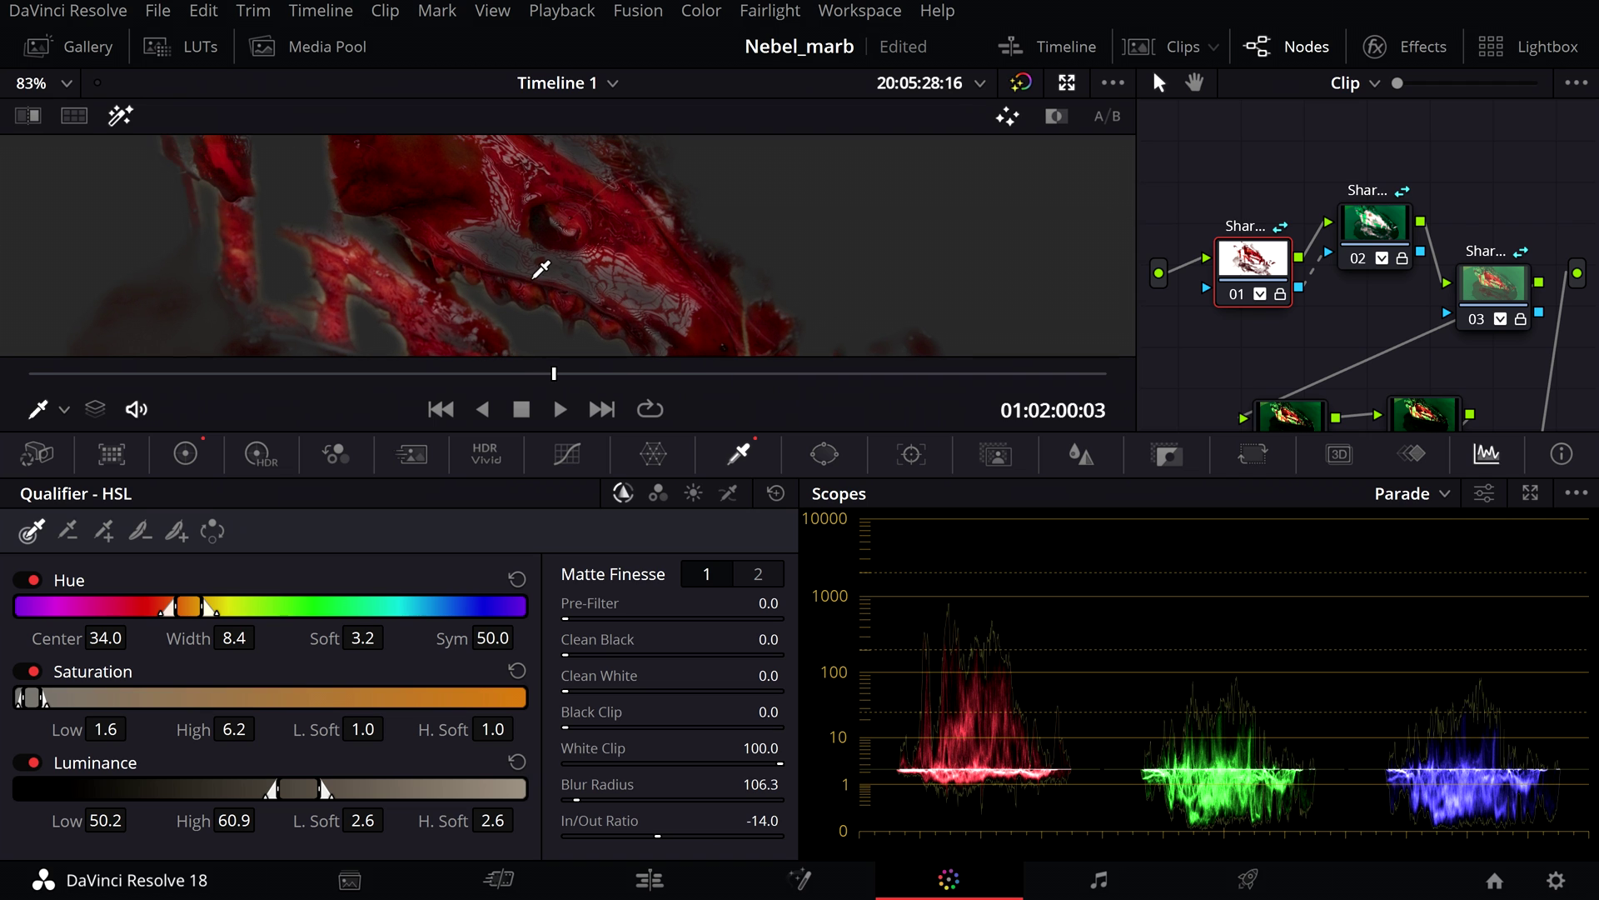
left_click(185, 454)
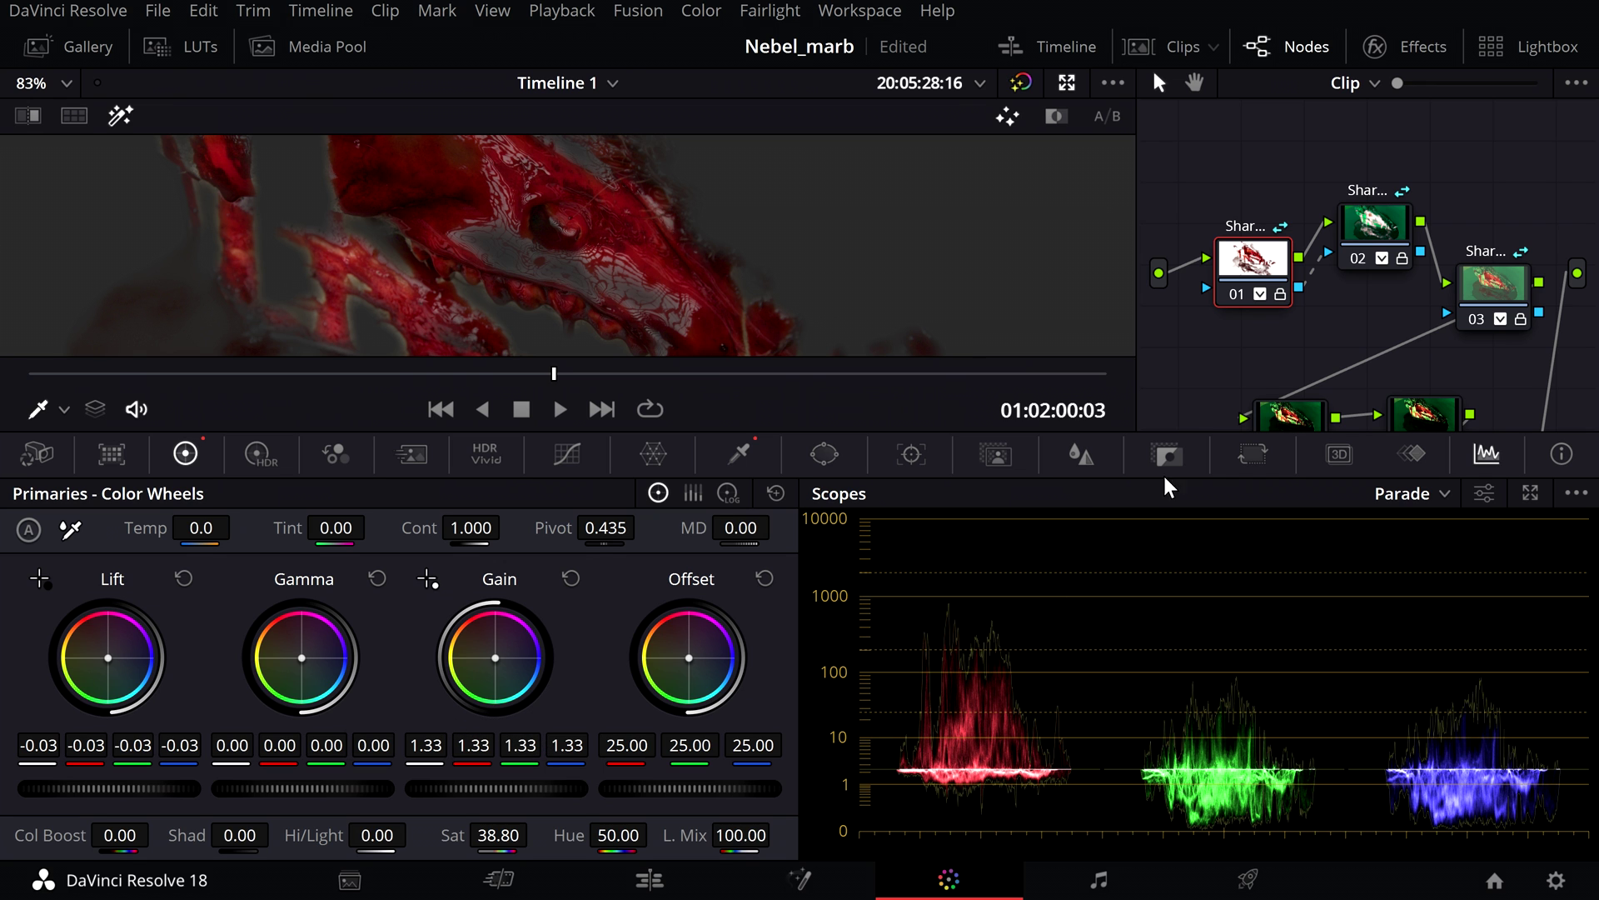
Show node 02's green grade (Lift 0.03, Gain 1.28, Sat 50) unhighlighted, and rearrange nodes 01 and 02.
left_click(1376, 225)
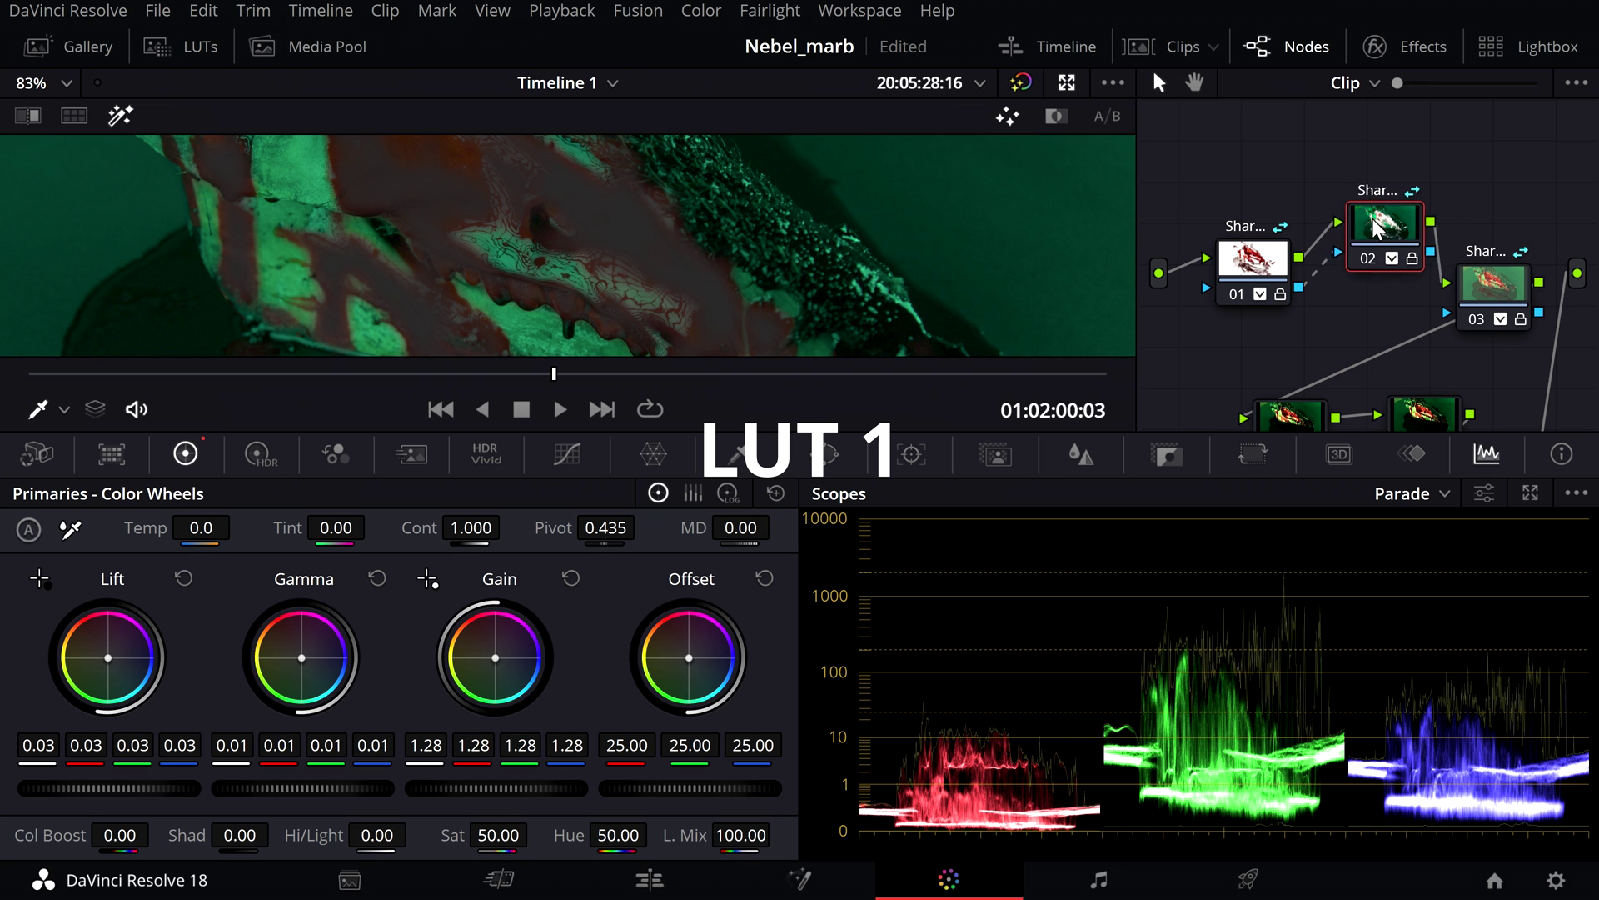
left_click_drag(1375, 224, 1369, 227)
left_click(120, 115)
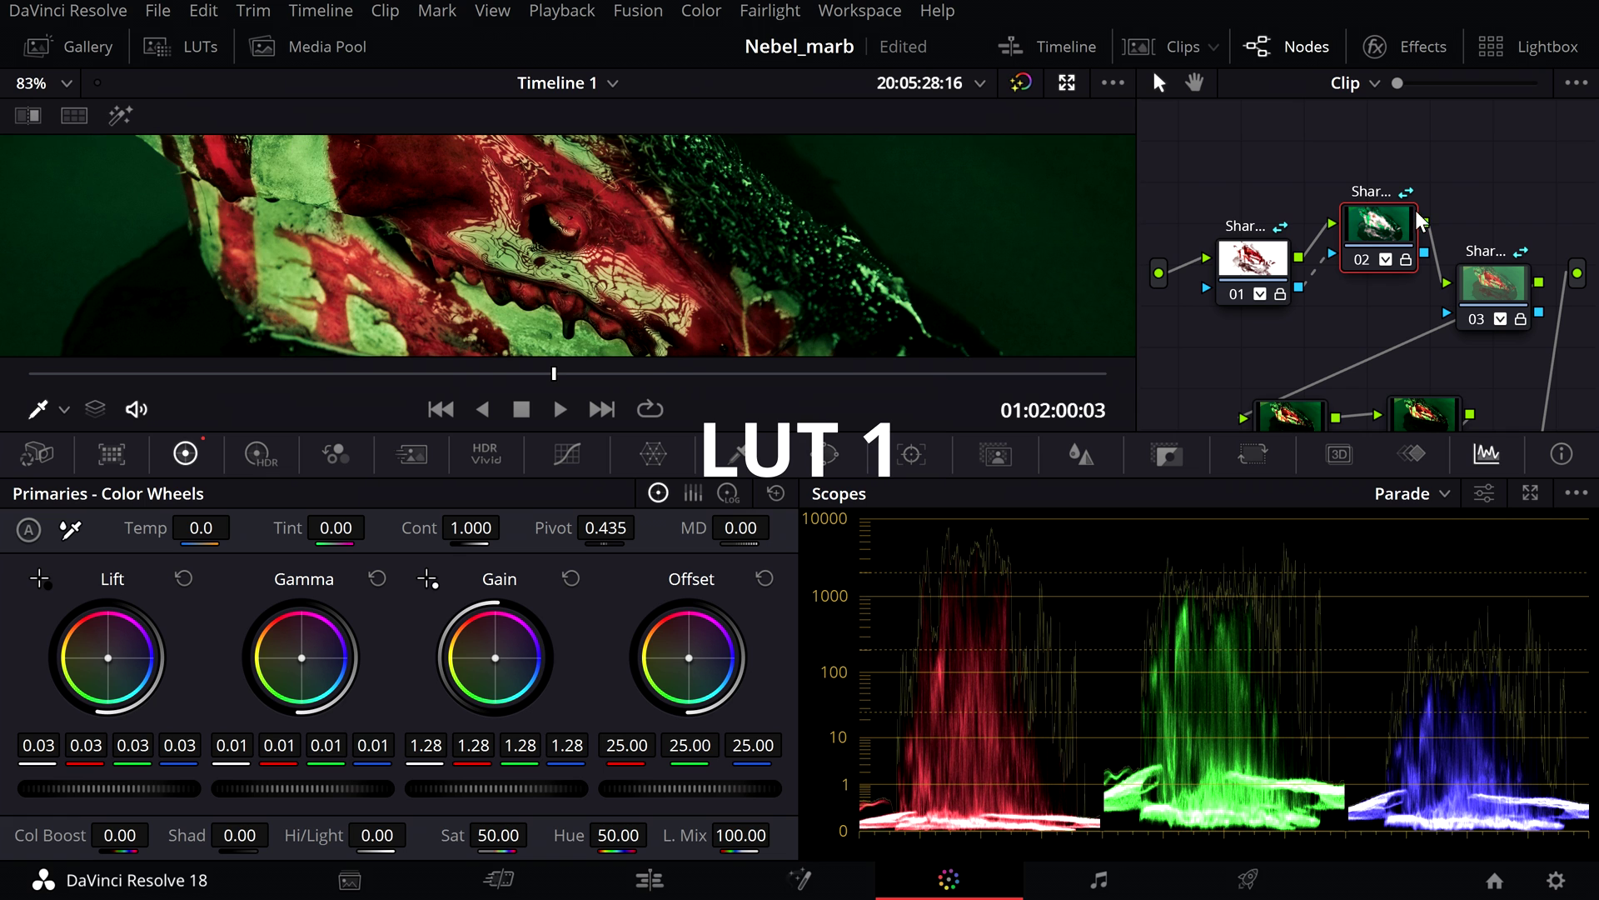
left_click_drag(1372, 241, 1366, 231)
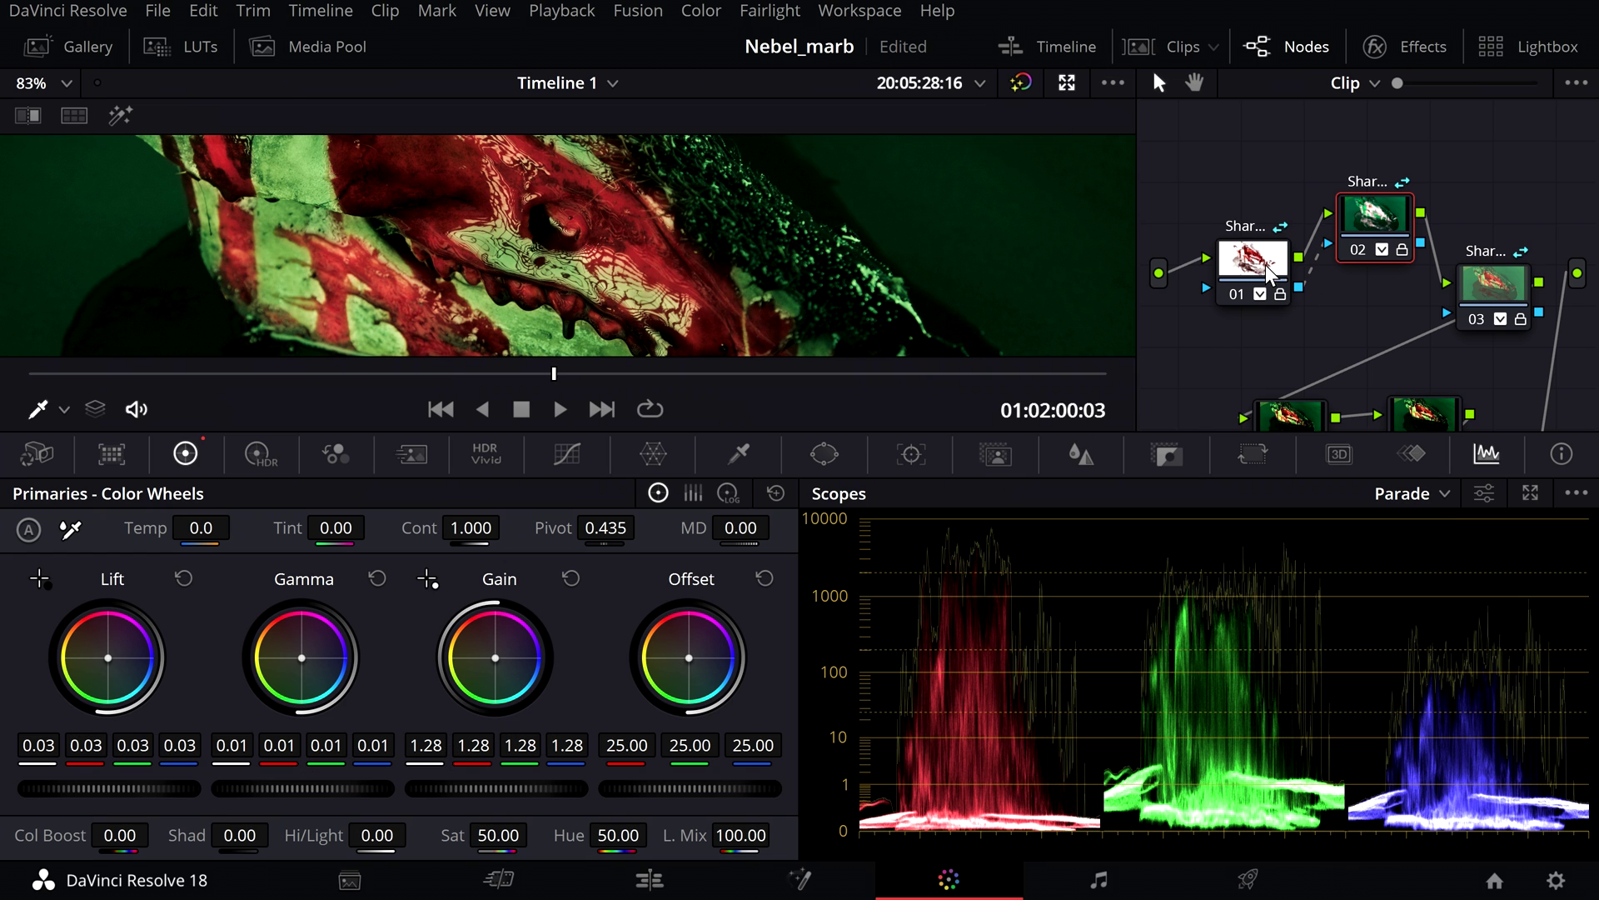
left_click_drag(1268, 273, 1237, 244)
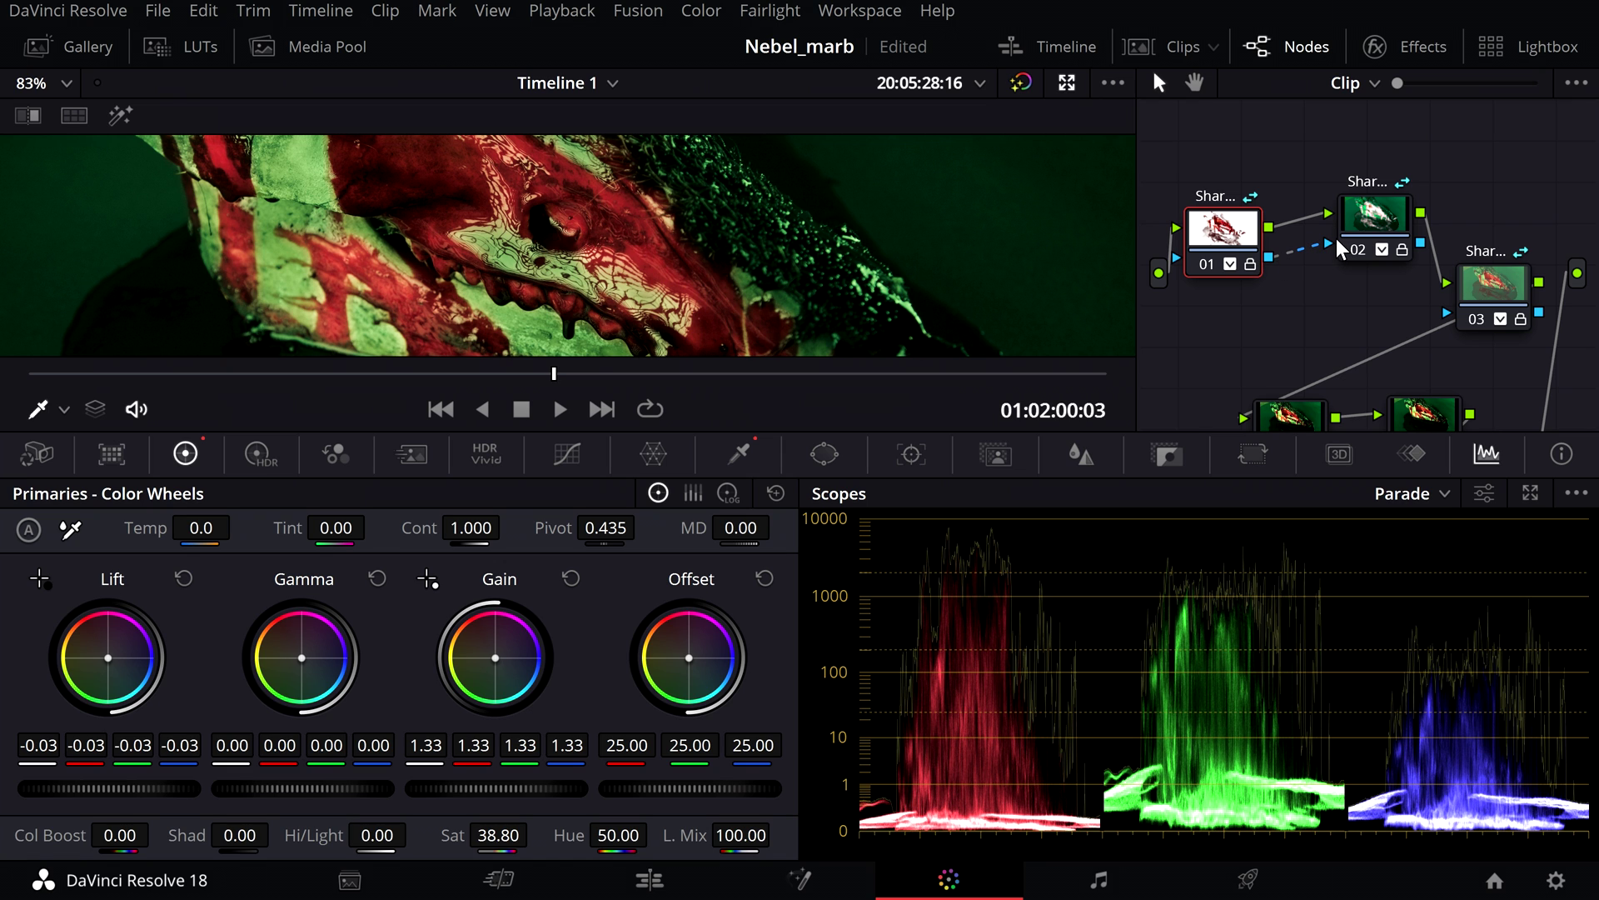